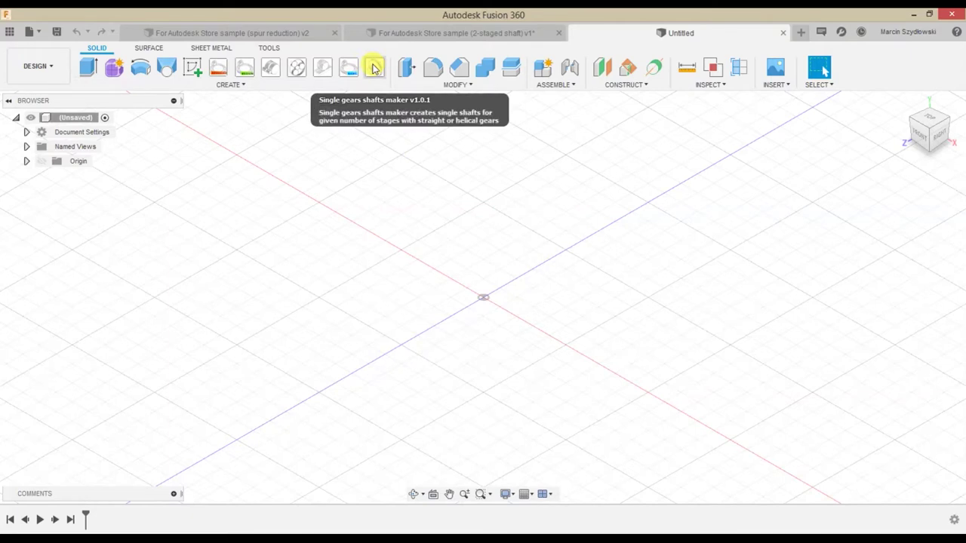
# Step: Run the Singlegearsshaftsmaker add-in with Run on Startup enabled, then return to the Solid commands
pyautogui.click(268, 50)
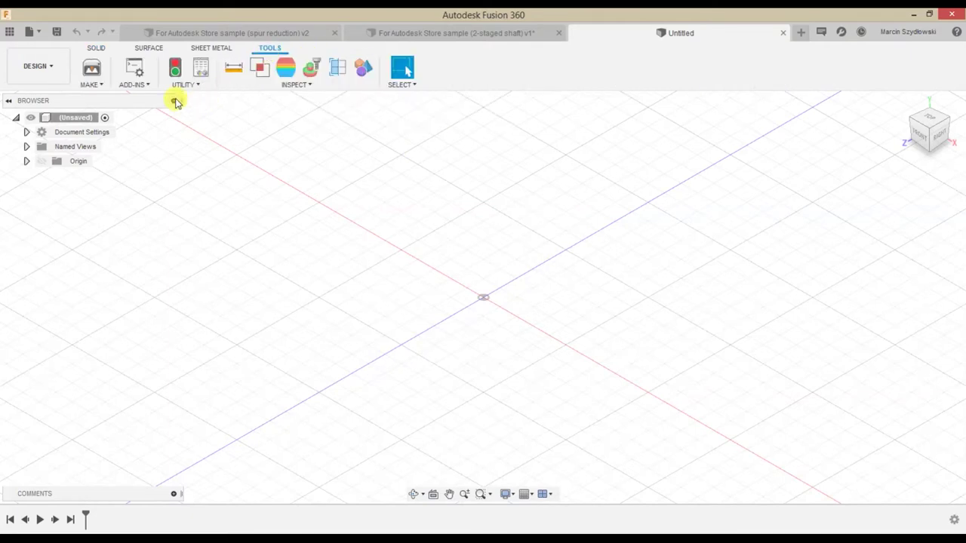
pyautogui.click(135, 72)
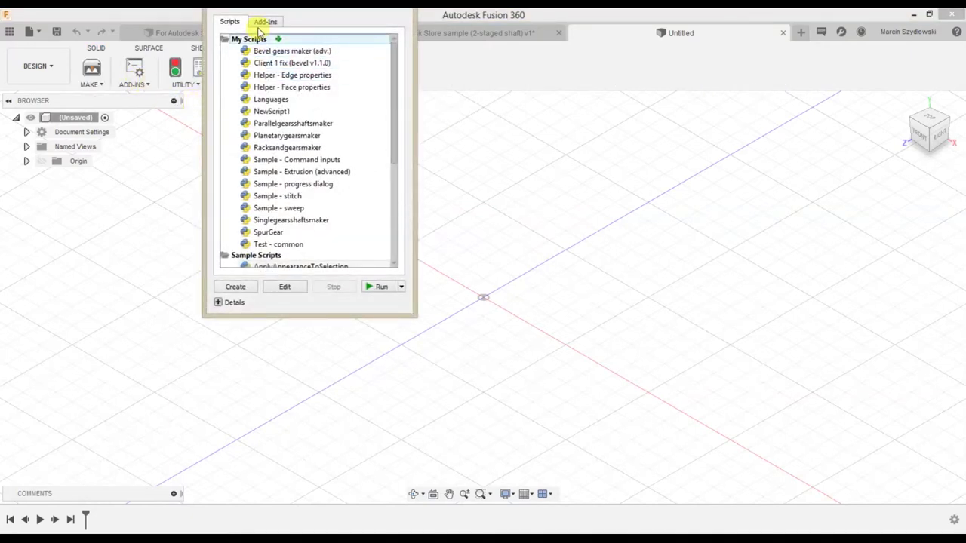
pyautogui.click(264, 21)
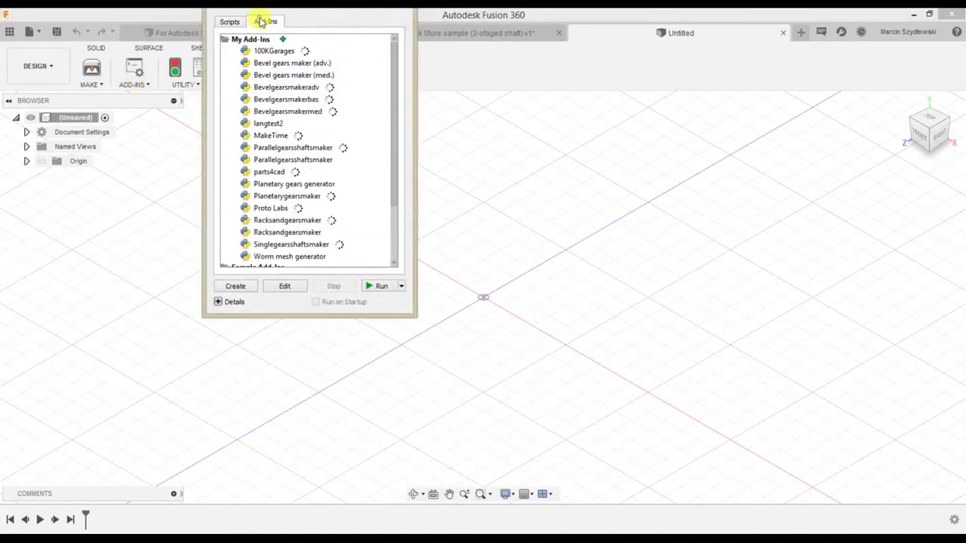
pyautogui.click(296, 244)
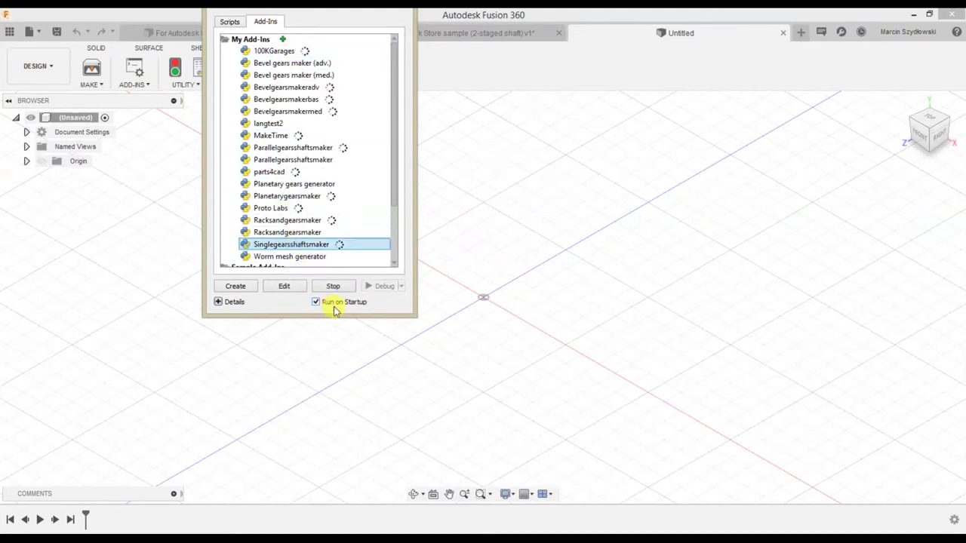
pyautogui.click(397, 25)
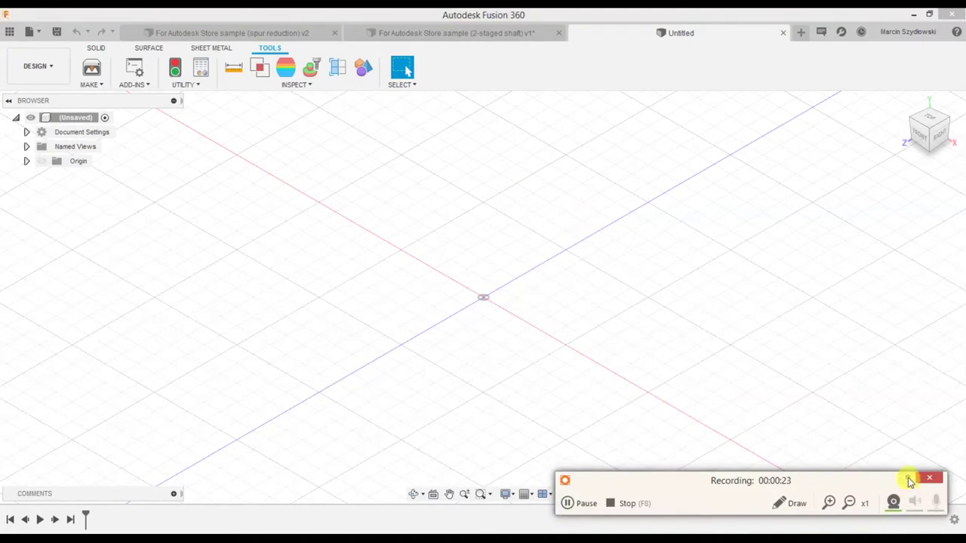
pyautogui.click(911, 482)
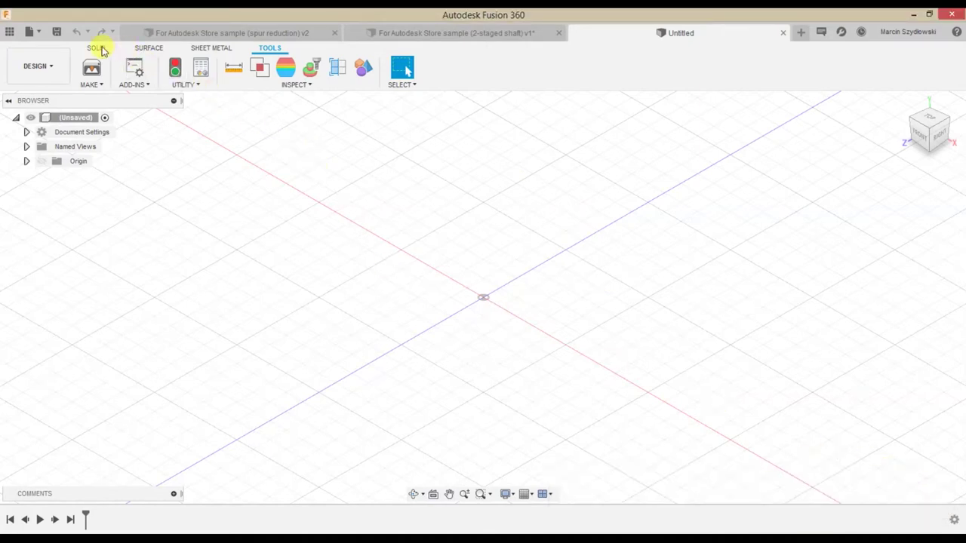
pyautogui.click(99, 48)
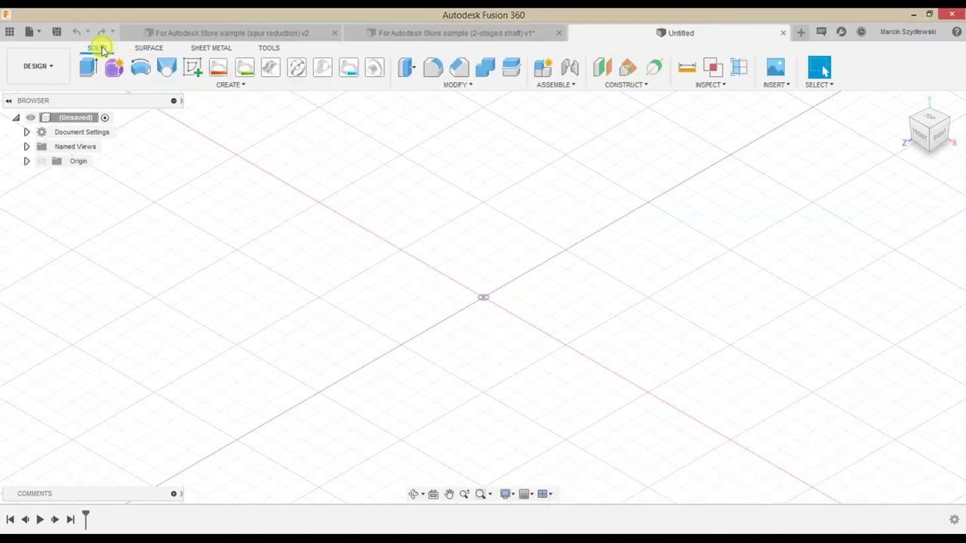
# Step: Launch the Single gears shafts maker, move its panel aside, and delete both helical stages
pyautogui.click(376, 69)
pyautogui.moveTo(602, 137)
pyautogui.mouseDown()
pyautogui.moveTo(623, 62)
pyautogui.moveTo(658, 44)
pyautogui.mouseUp()
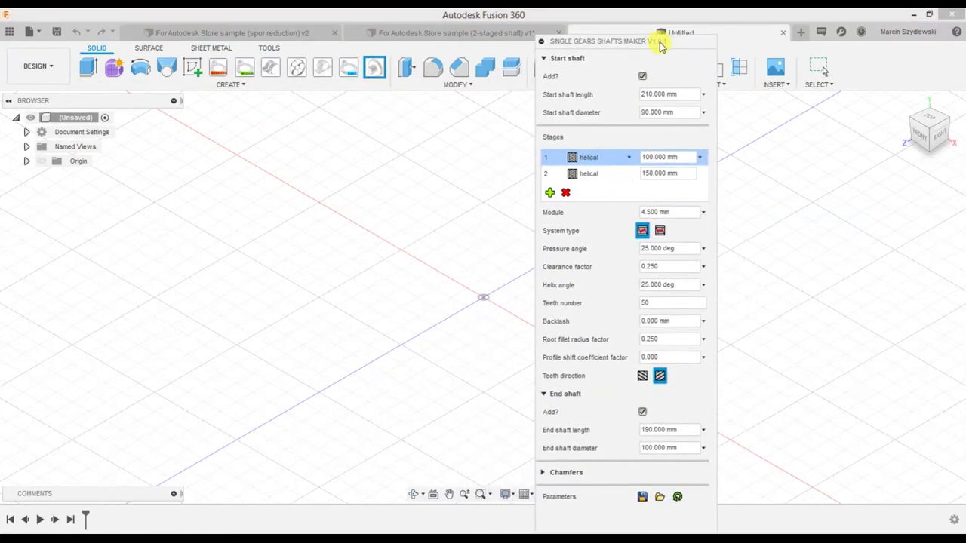
pyautogui.click(566, 192)
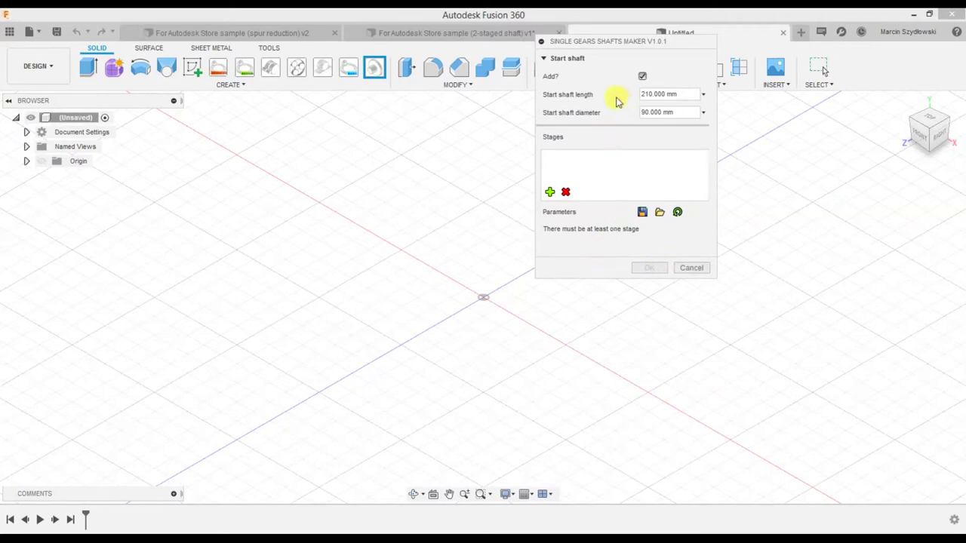
pyautogui.click(594, 82)
pyautogui.click(570, 138)
pyautogui.click(550, 193)
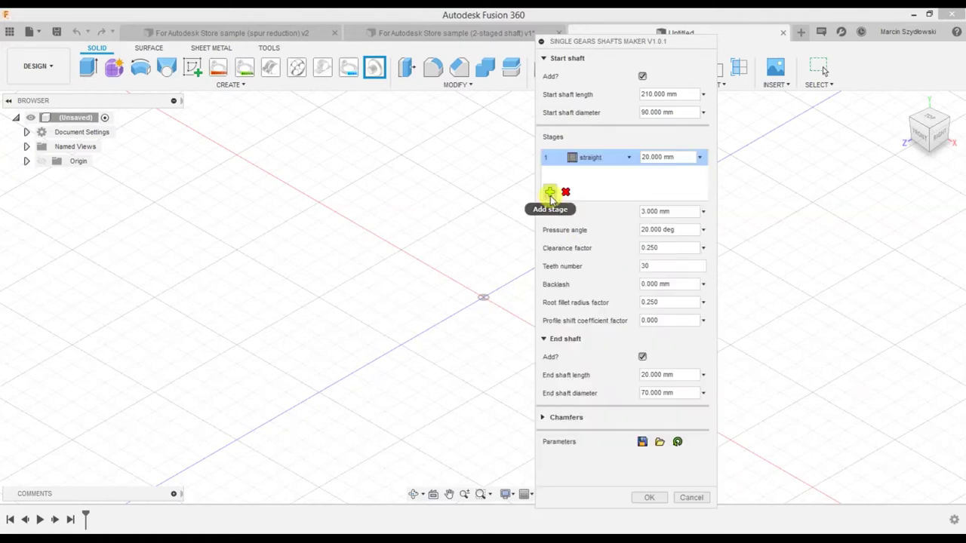
# Step: Give the stage 50 teeth and profile shift 0.5, with no start or end shaft, and enable chamfers
pyautogui.doubleClick(653, 265)
pyautogui.write('50')
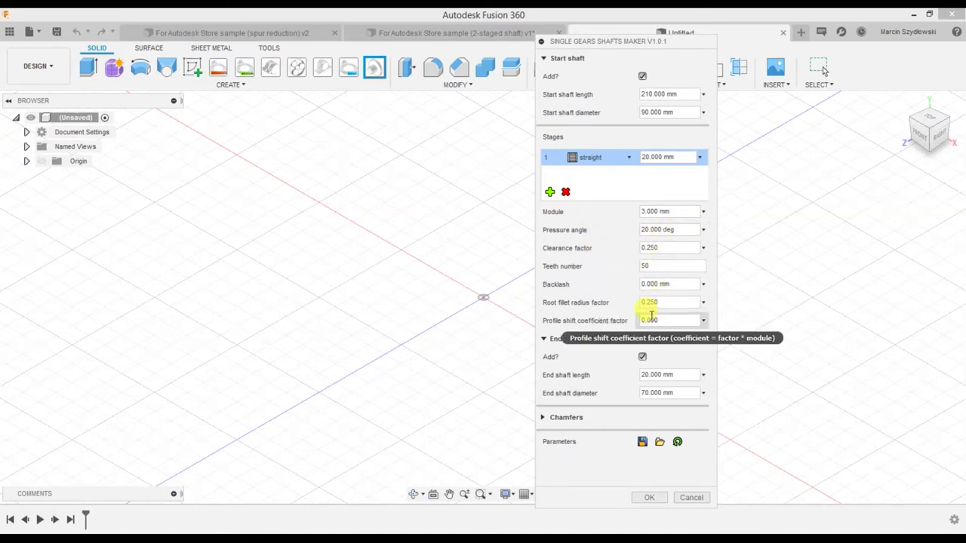
pyautogui.doubleClick(650, 320)
pyautogui.write('0.5')
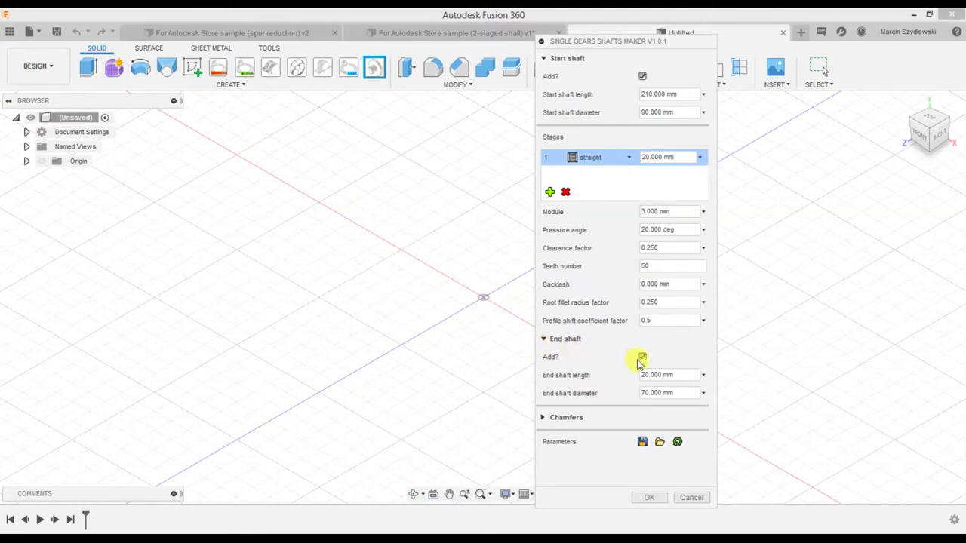
pyautogui.click(642, 357)
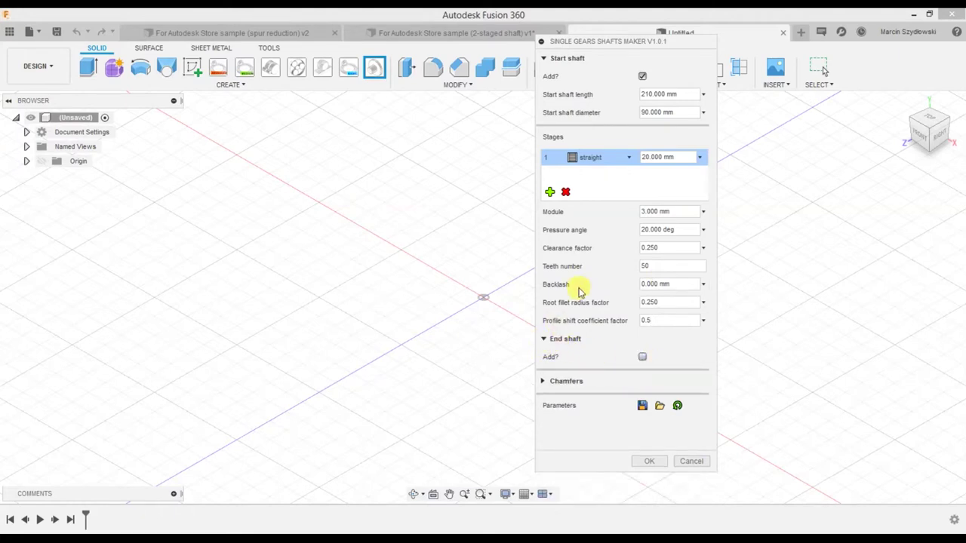
pyautogui.click(643, 76)
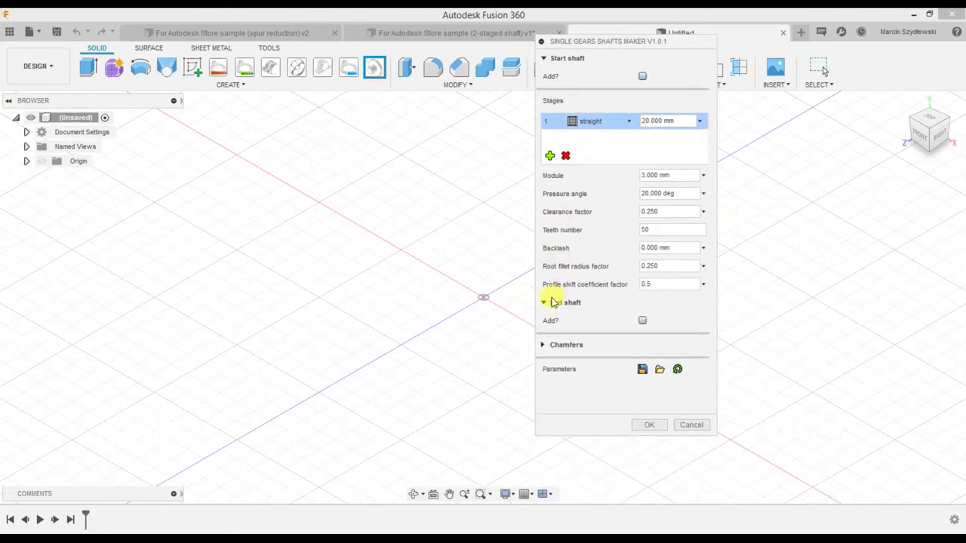
pyautogui.click(543, 345)
pyautogui.click(642, 363)
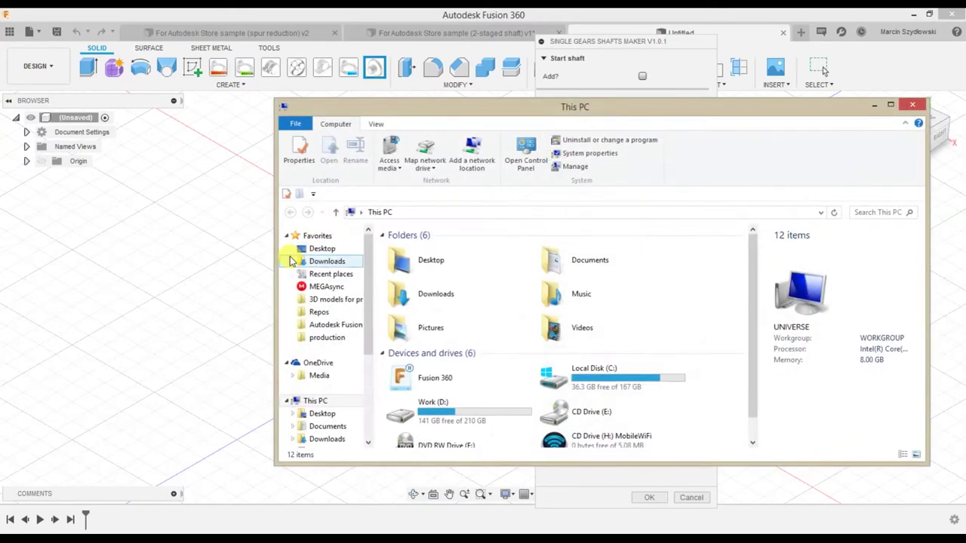
# Step: Browse the production install folder to the Single_gears_shafts_maker_settings folder holding last_used_params.json
pyautogui.click(354, 338)
pyautogui.moveTo(626, 113)
pyautogui.mouseDown()
pyautogui.moveTo(443, 114)
pyautogui.moveTo(422, 103)
pyautogui.mouseUp()
pyautogui.doubleClick(225, 241)
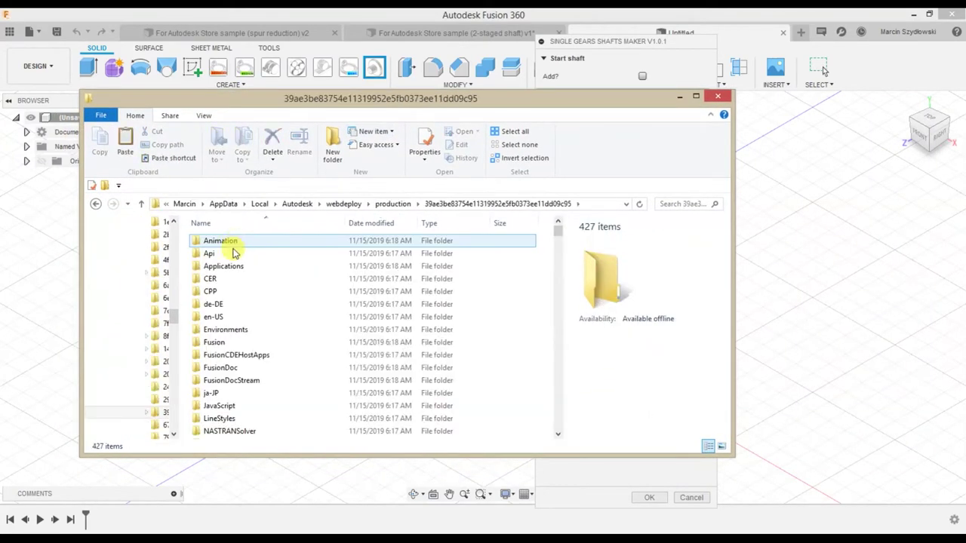
pyautogui.write('single')
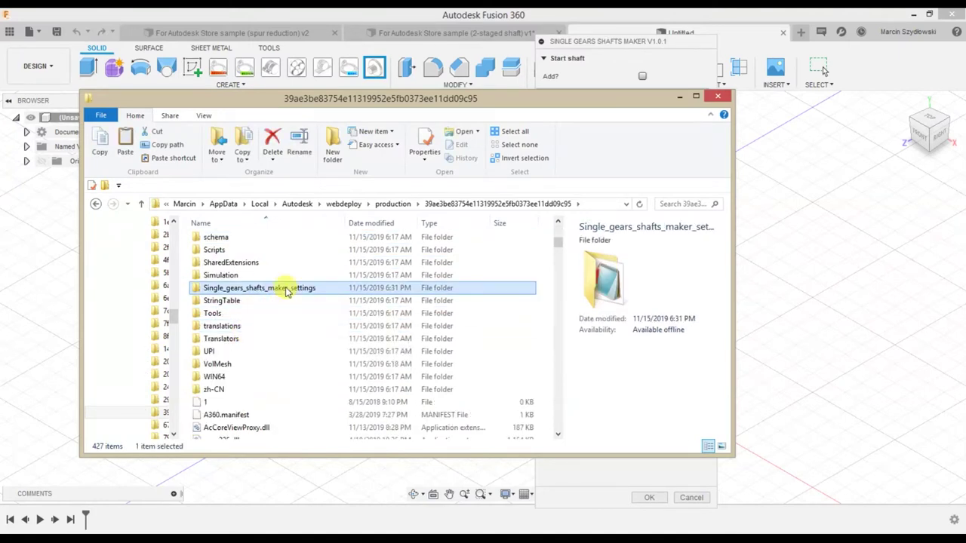
pyautogui.doubleClick(242, 291)
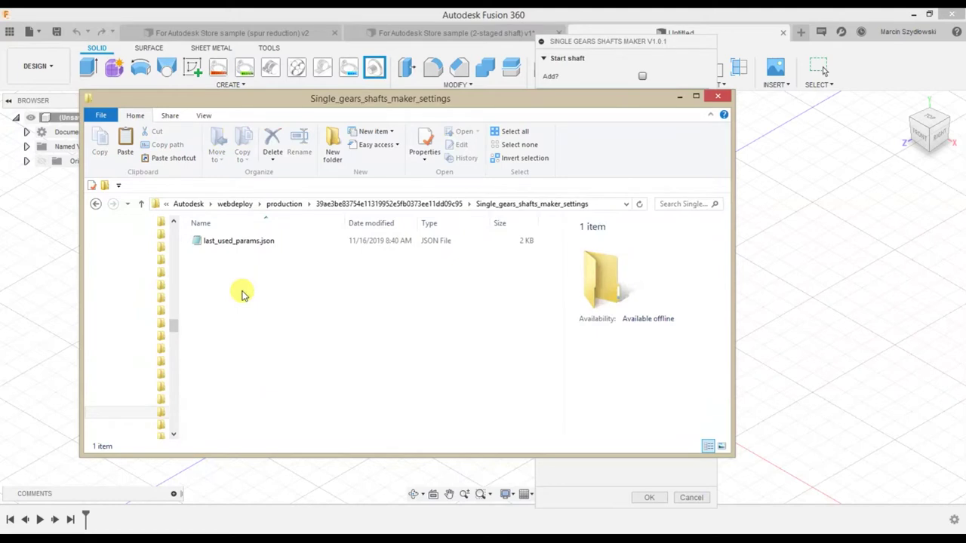
pyautogui.click(410, 205)
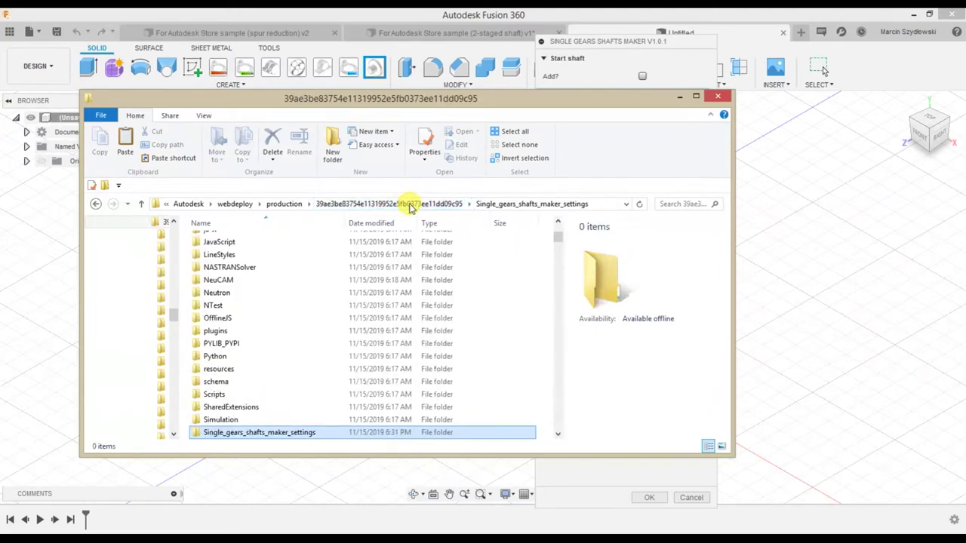
pyautogui.click(865, 69)
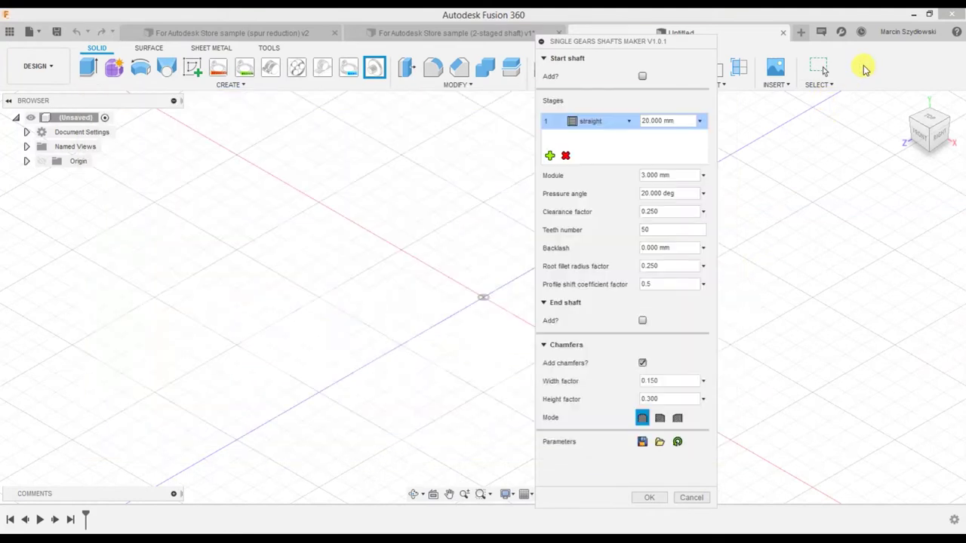
# Step: Build the 50-tooth spur gear, then reopen the gear maker in a new design
pyautogui.click(657, 499)
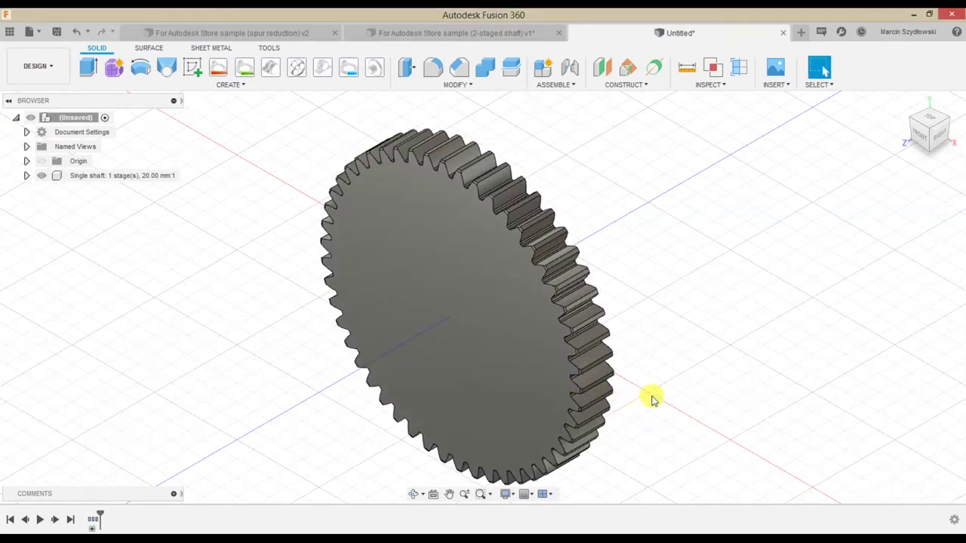
pyautogui.click(375, 69)
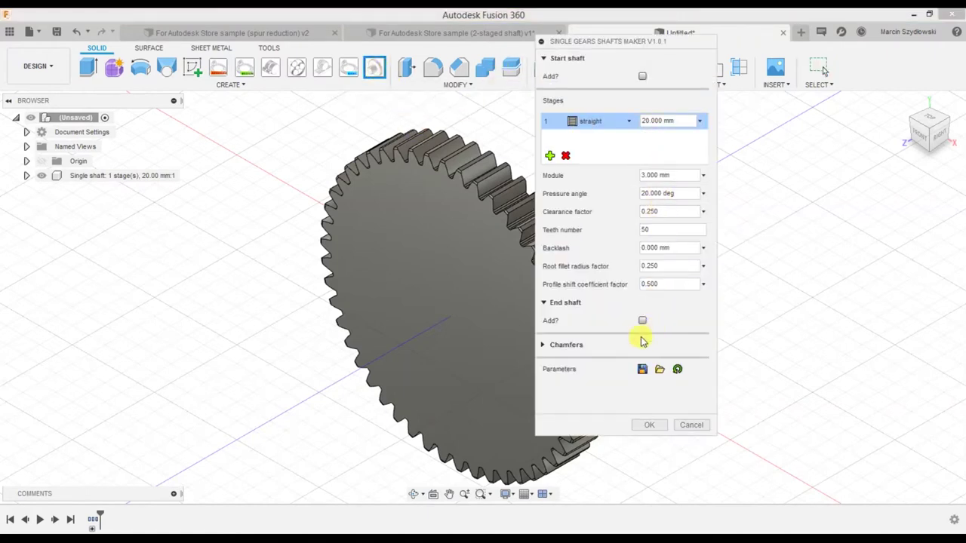
pyautogui.click(544, 345)
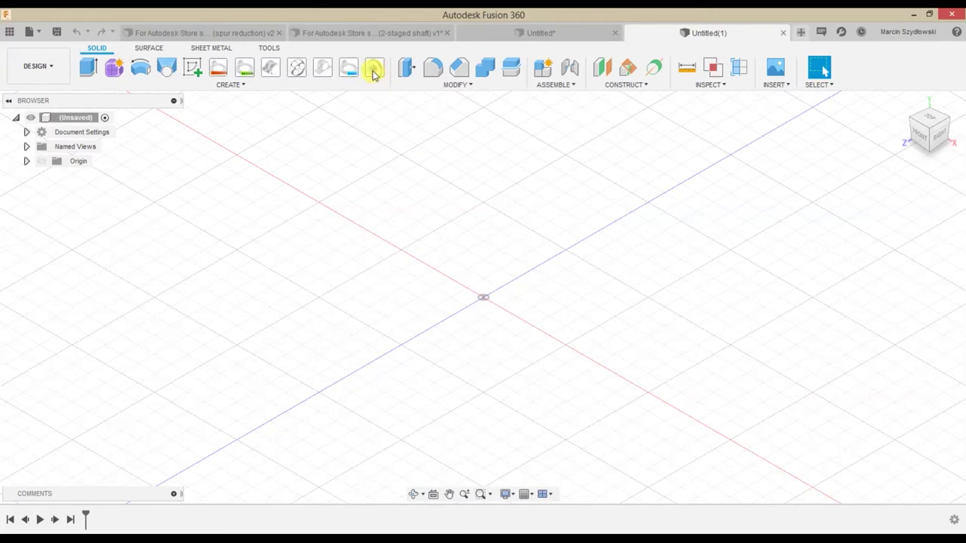
pyautogui.click(374, 69)
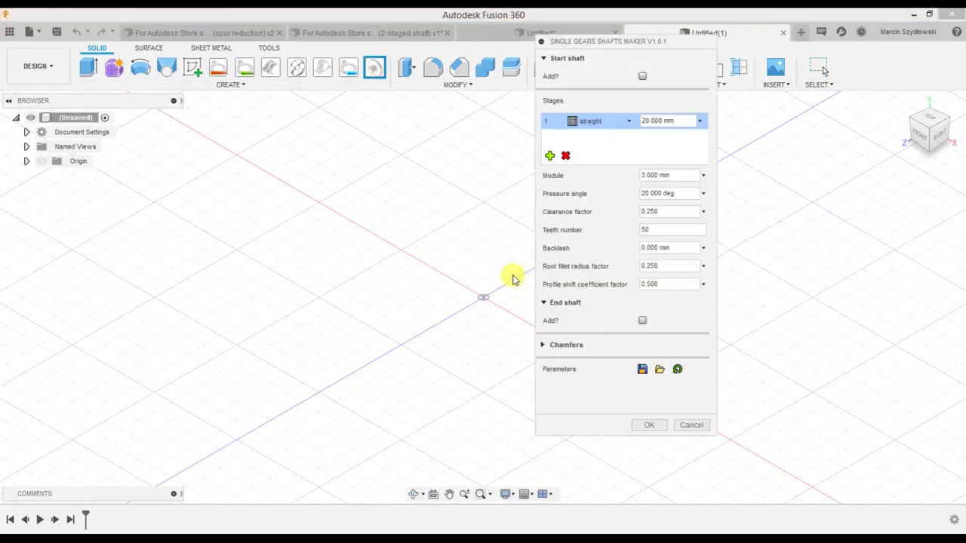
# Step: Add a second straight stage with 20 teeth, an adjusted profile shift, and no end shaft
pyautogui.click(549, 157)
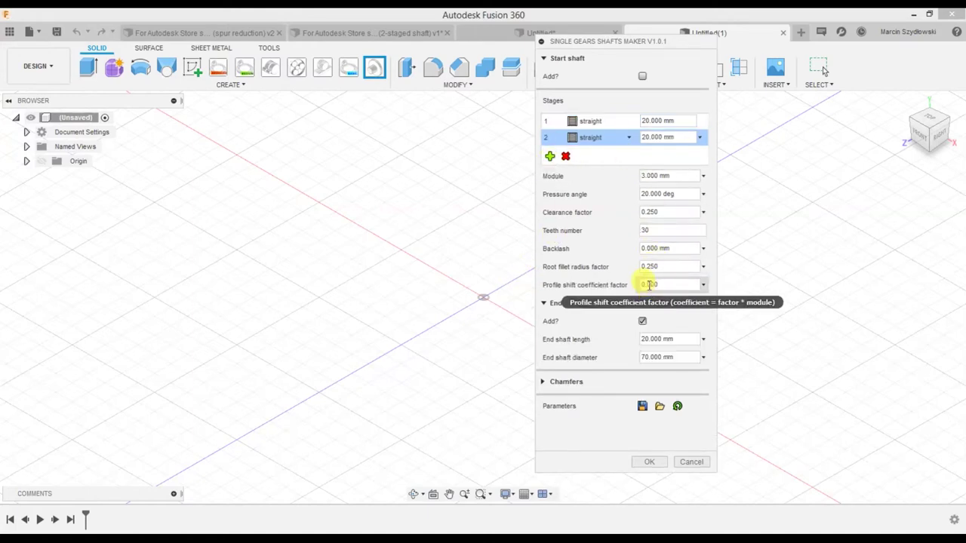
pyautogui.click(654, 284)
pyautogui.doubleClick(654, 285)
pyautogui.write('0.5')
pyautogui.click(656, 228)
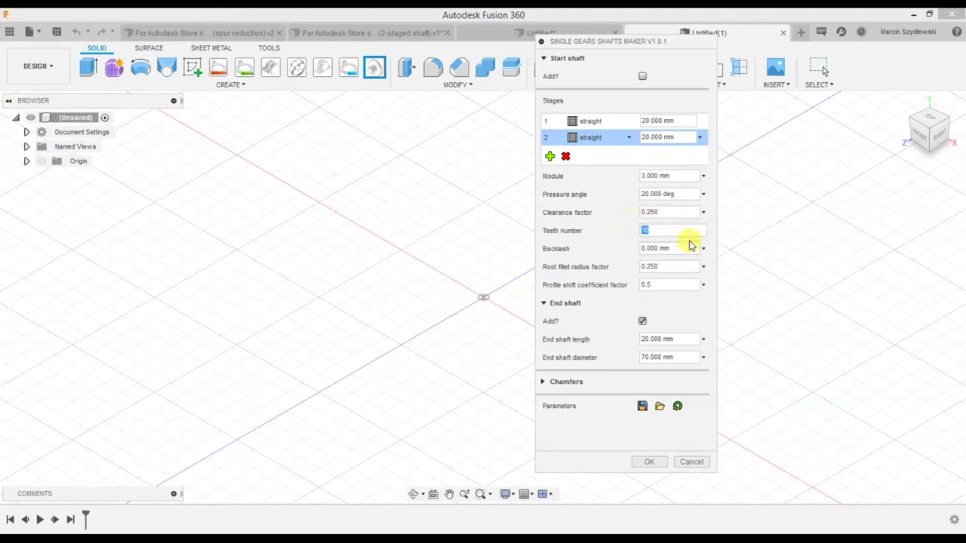
pyautogui.write('20')
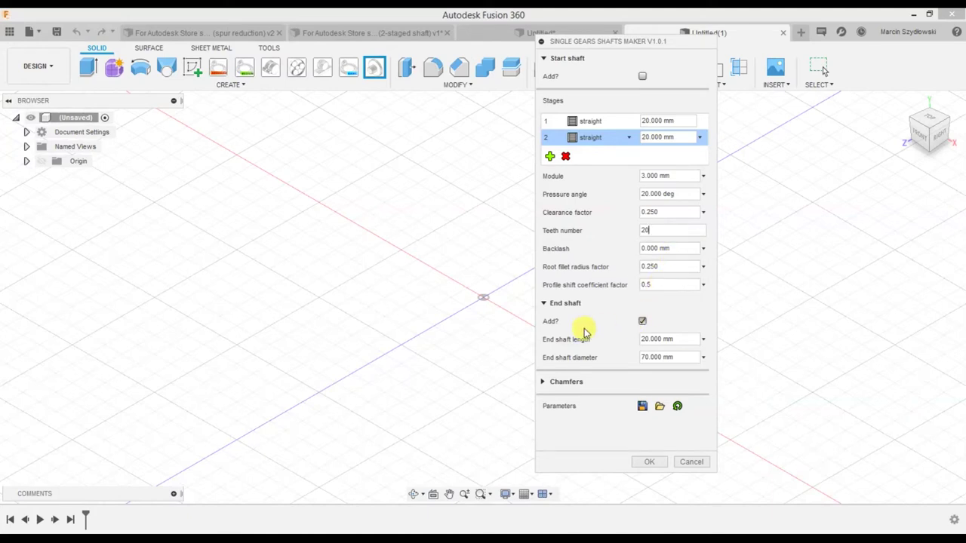
pyautogui.click(643, 322)
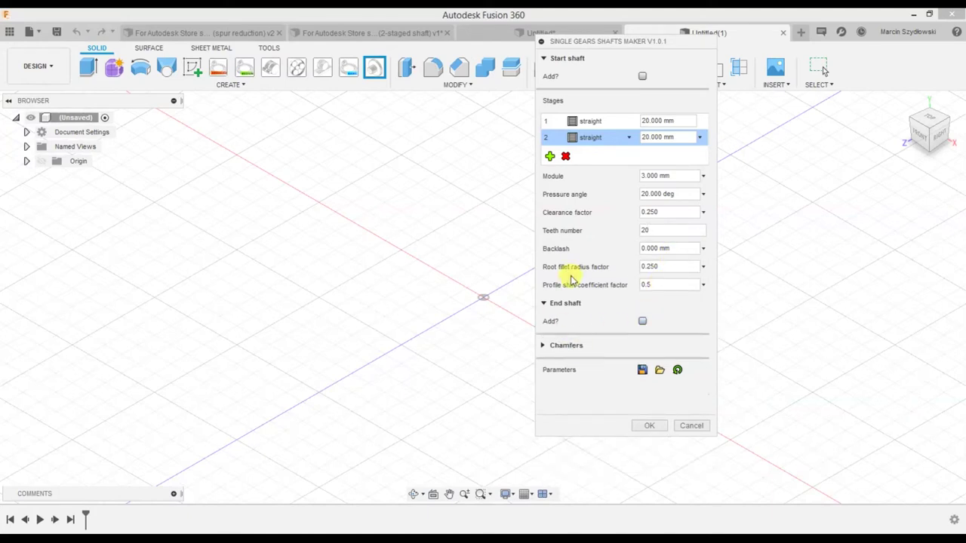
# Step: Turn off stage 1 chamfers and generate the two-stage spur gear shaft
pyautogui.click(553, 121)
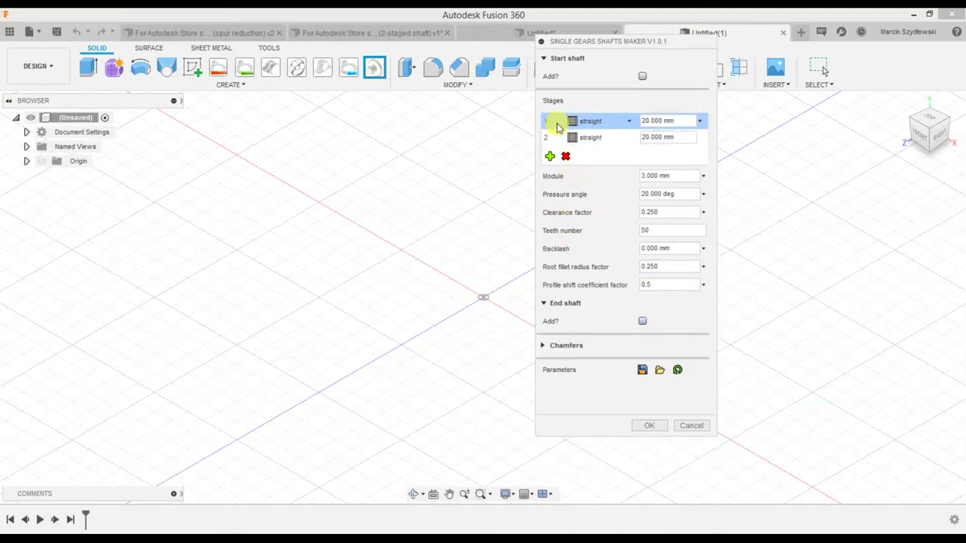
pyautogui.click(543, 346)
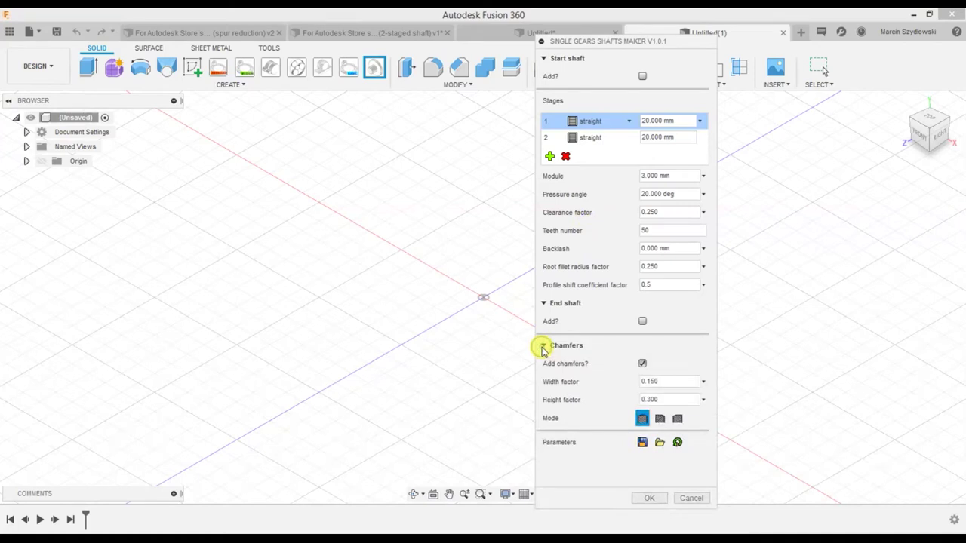
pyautogui.click(642, 363)
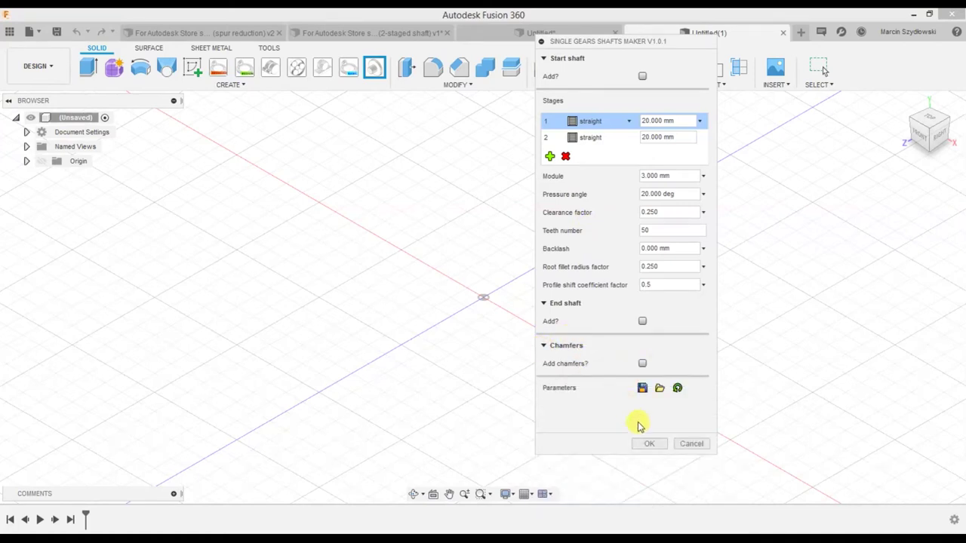
pyautogui.click(650, 447)
pyautogui.click(640, 137)
pyautogui.write('40.000')
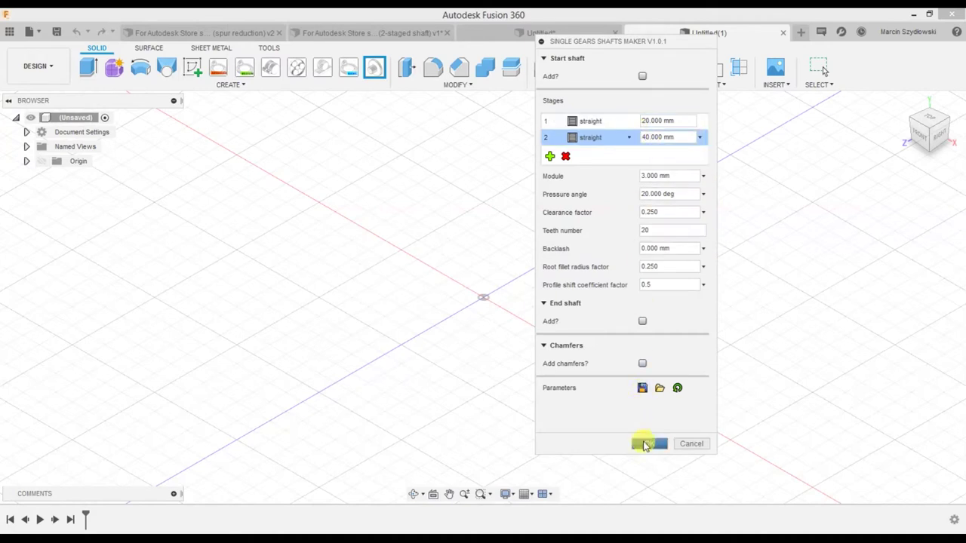
pyautogui.click(646, 446)
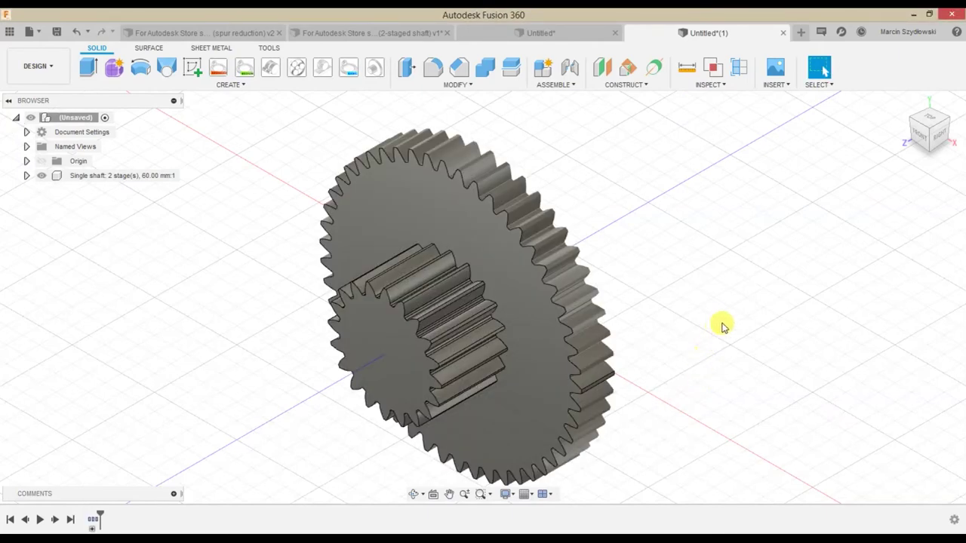
# Step: Save the shaft's parameters as t5.json in the Tests folder from the reopened gear maker
pyautogui.moveTo(722, 320)
pyautogui.keyDown('shift'); pyautogui.mouseDown(button='middle')
pyautogui.moveTo(675, 335)
pyautogui.moveTo(636, 329)
pyautogui.moveTo(691, 317)
pyautogui.moveTo(712, 296)
pyautogui.moveTo(714, 308)
pyautogui.mouseUp(button='middle'); pyautogui.keyUp('shift')
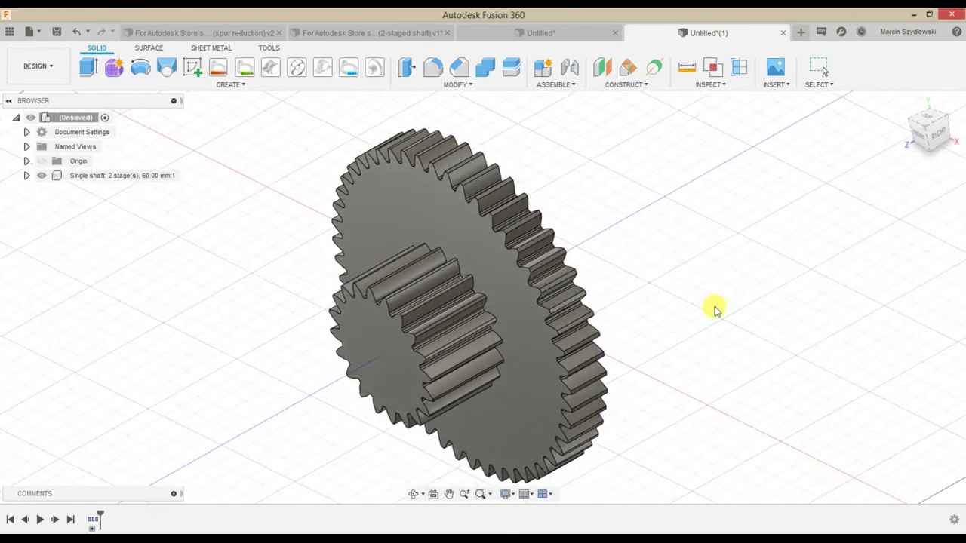
pyautogui.click(374, 67)
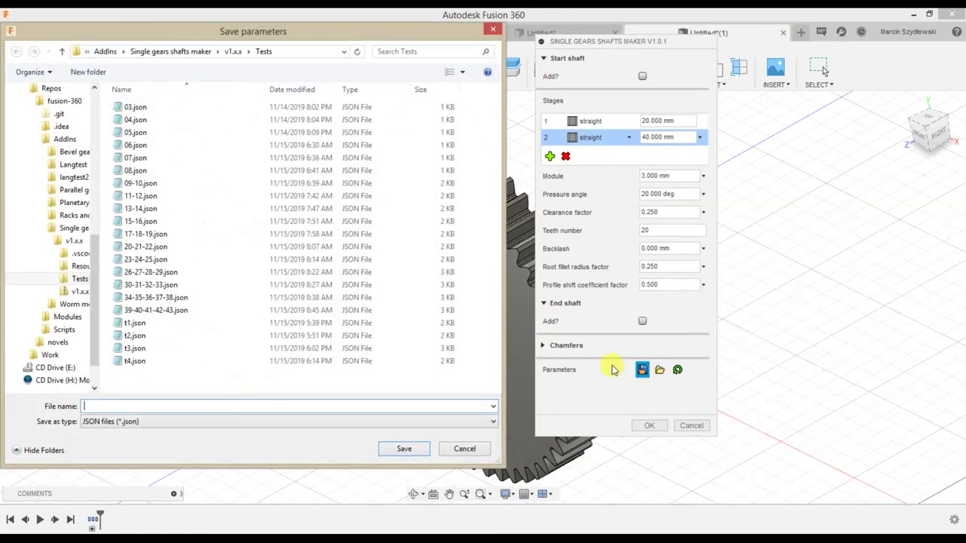
pyautogui.write('t')
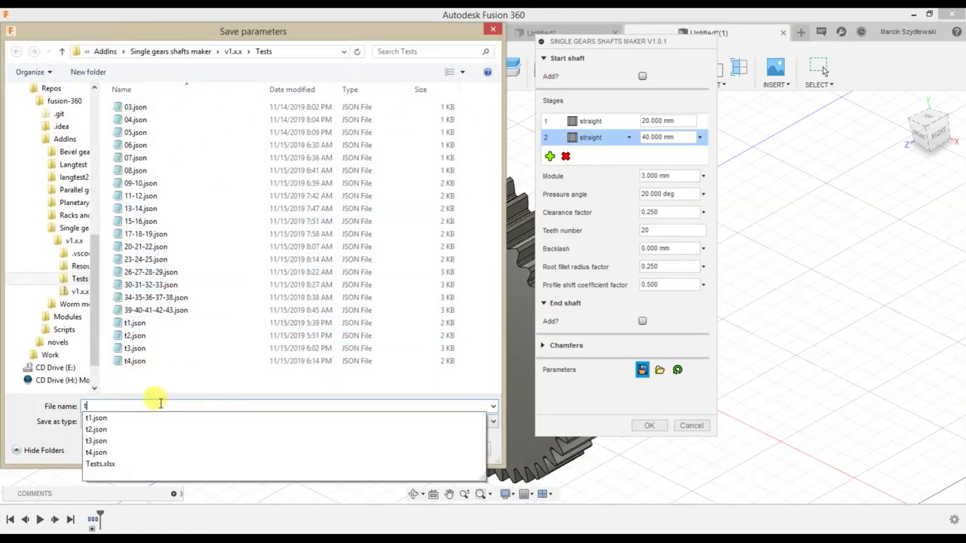
pyautogui.write('5')
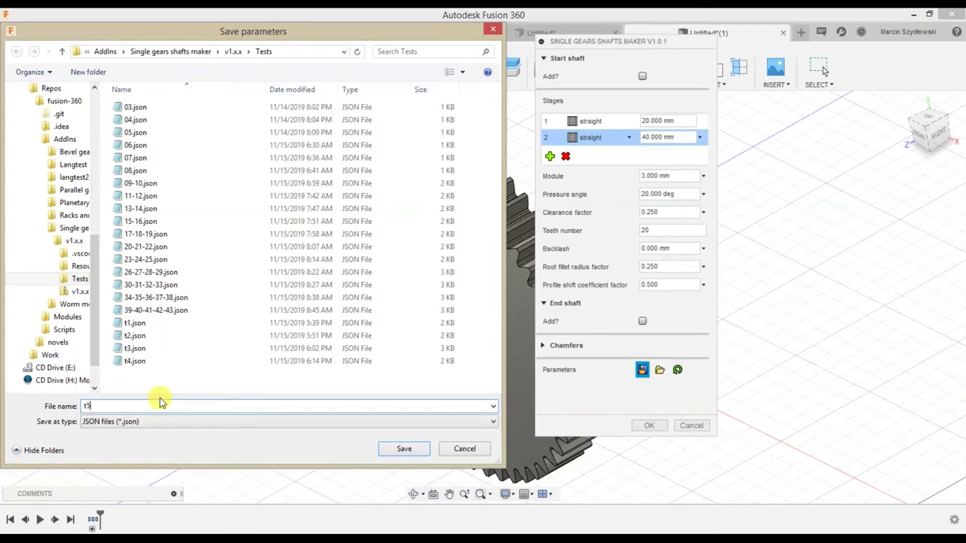
pyautogui.click(401, 452)
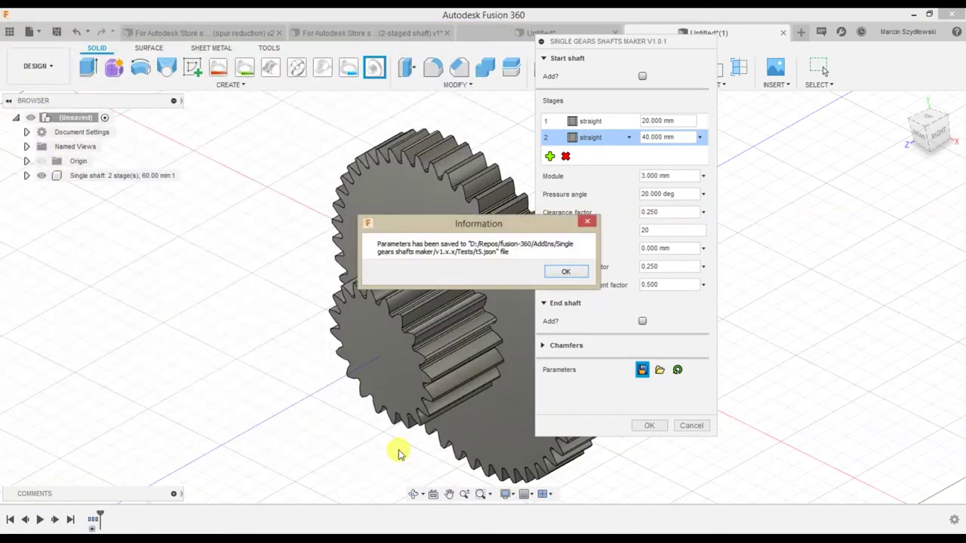
pyautogui.click(561, 276)
pyautogui.click(696, 526)
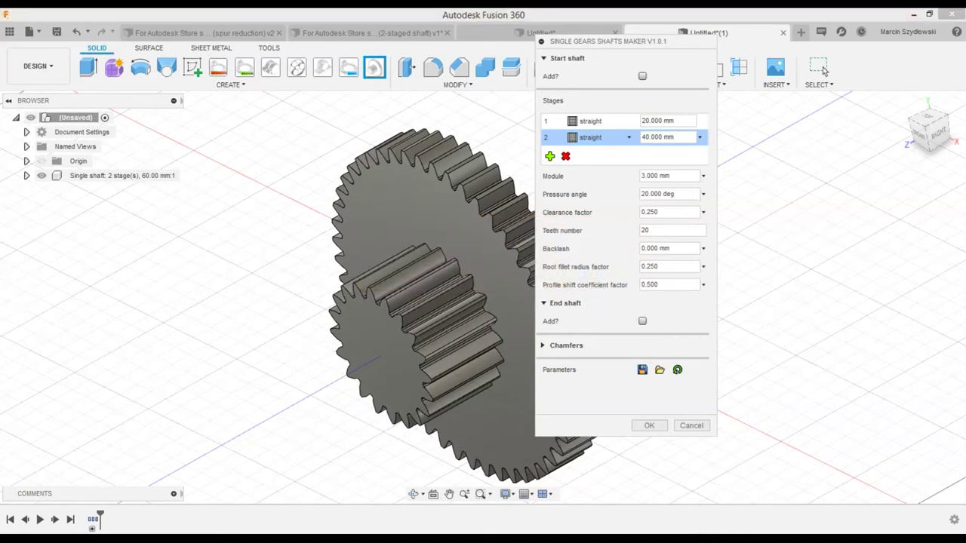
# Step: Read t5.json's parameters in Notepad, then close it and the Tests folder window
pyautogui.doubleClick(229, 438)
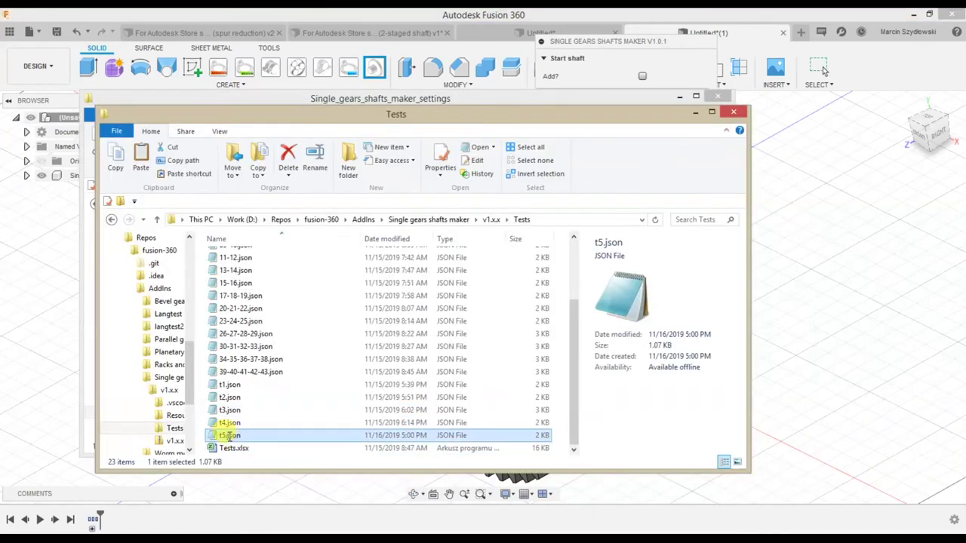
pyautogui.moveTo(809, 355)
pyautogui.mouseDown()
pyautogui.moveTo(182, 310)
pyautogui.moveTo(431, 363)
pyautogui.moveTo(744, 370)
pyautogui.moveTo(791, 362)
pyautogui.mouseUp()
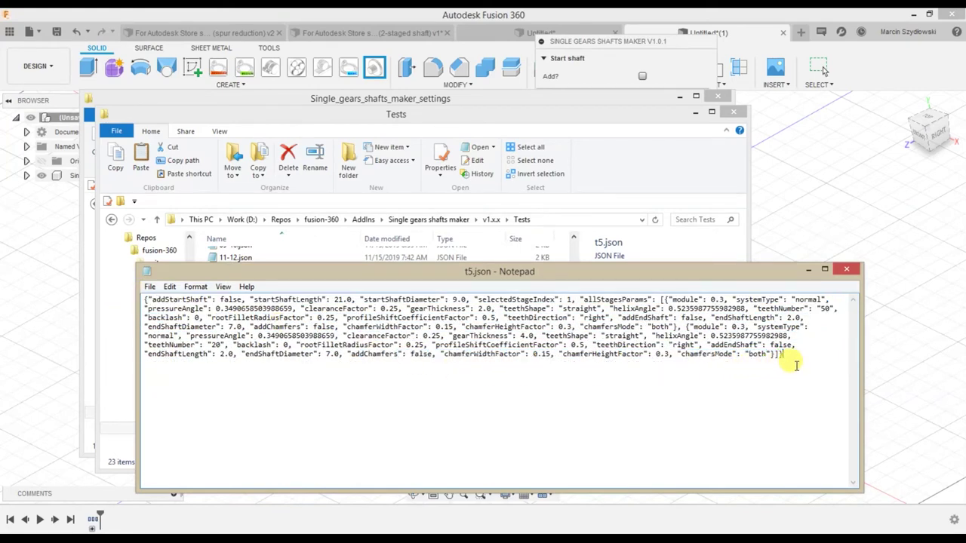
pyautogui.click(844, 272)
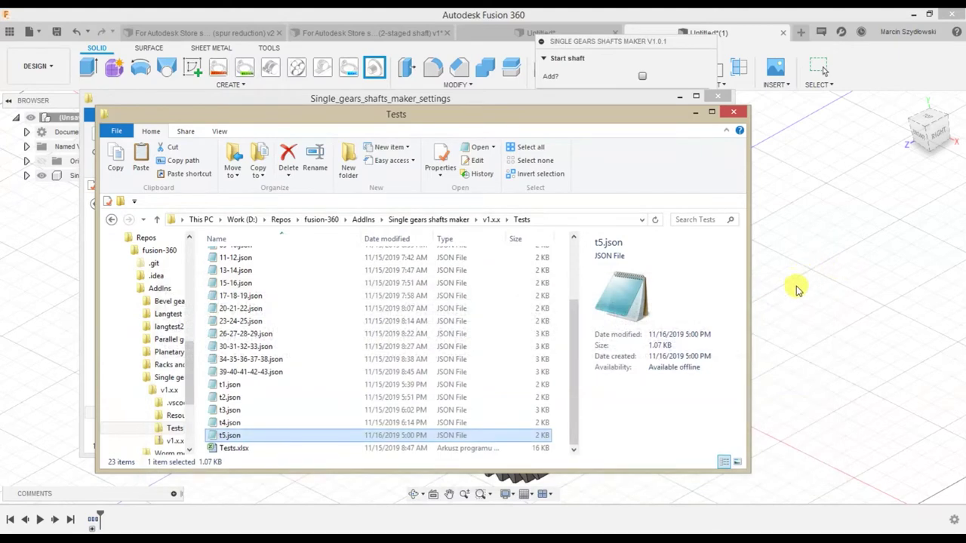
pyautogui.click(737, 112)
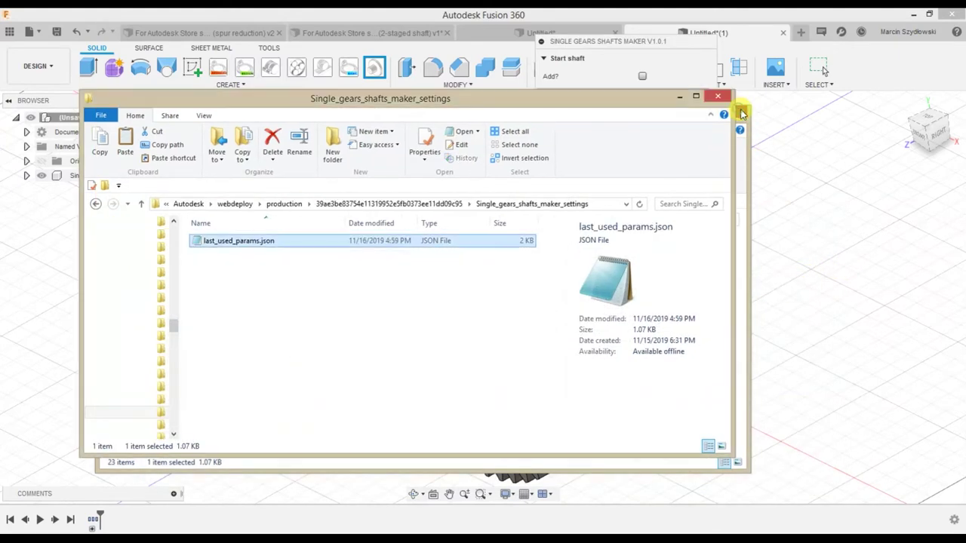
# Step: Close the settings folder, cancel the gear maker, and reopen it in a new design
pyautogui.click(718, 98)
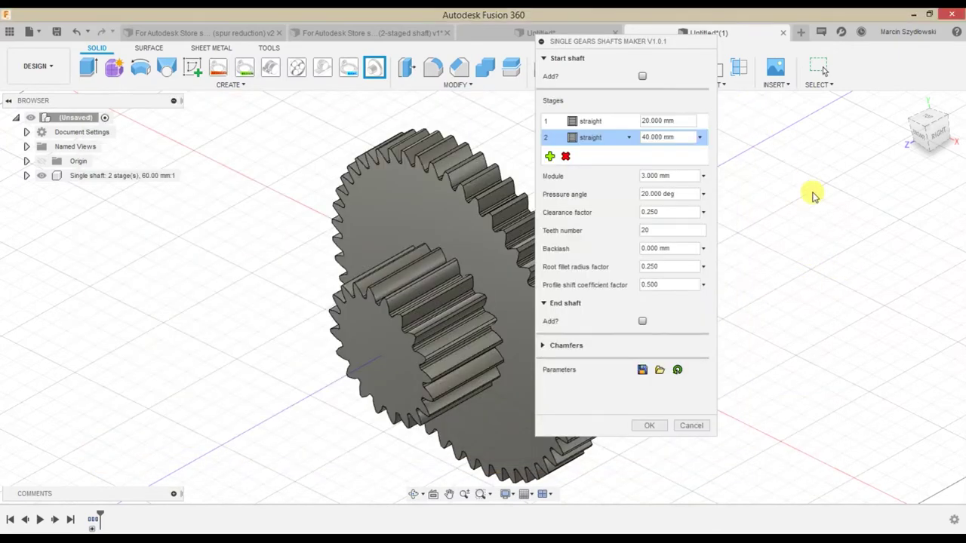
pyautogui.click(692, 425)
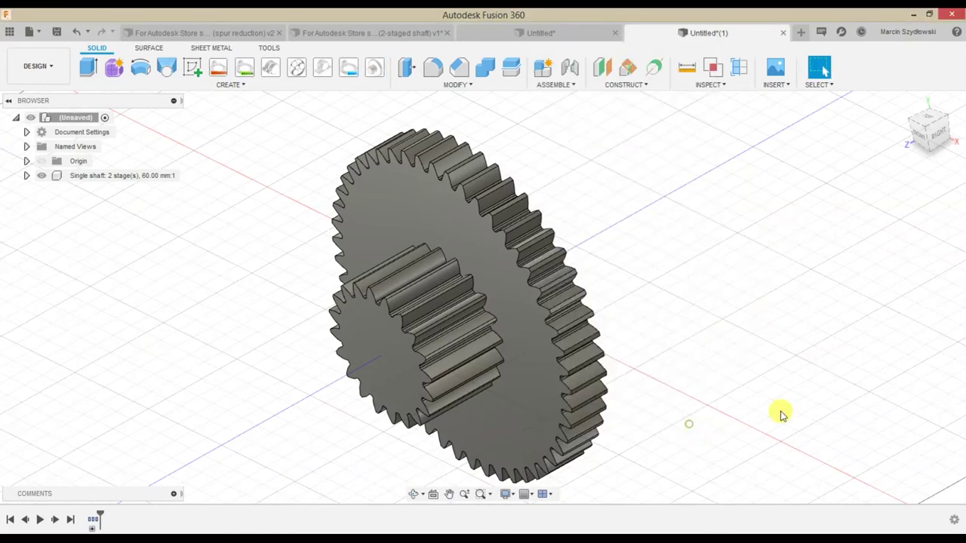
pyautogui.click(800, 36)
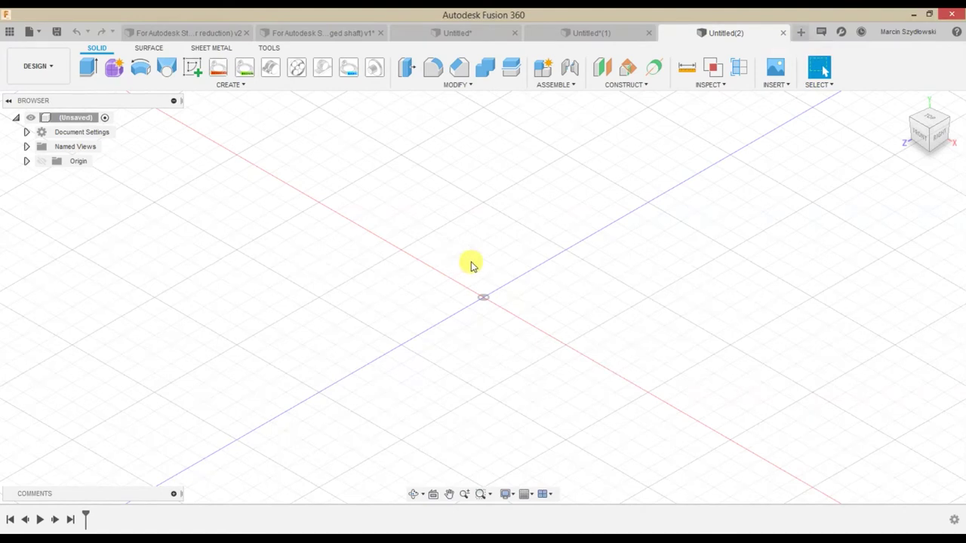
pyautogui.click(375, 69)
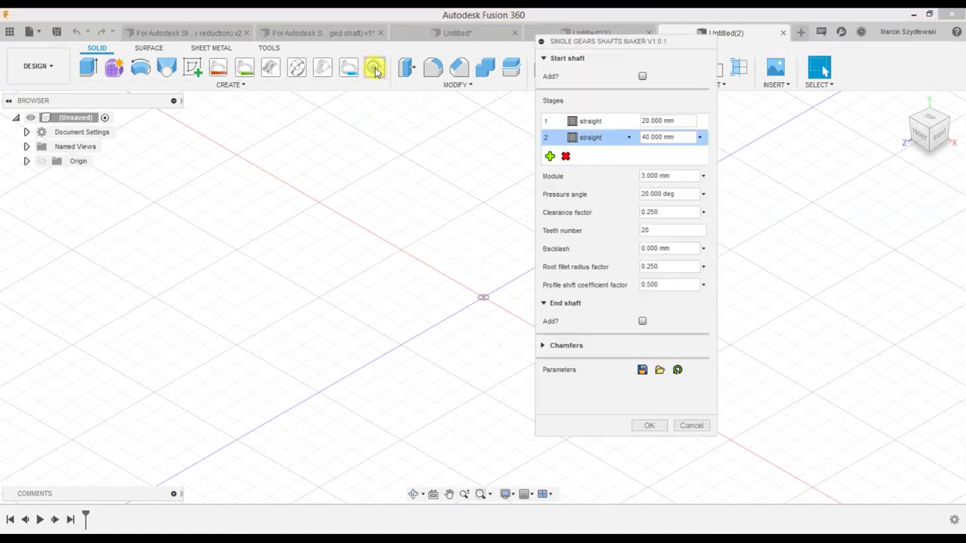
# Step: Make stage 1 a helical, normal-system gear with module 5 mm and 40 teeth
pyautogui.click(630, 123)
pyautogui.click(598, 151)
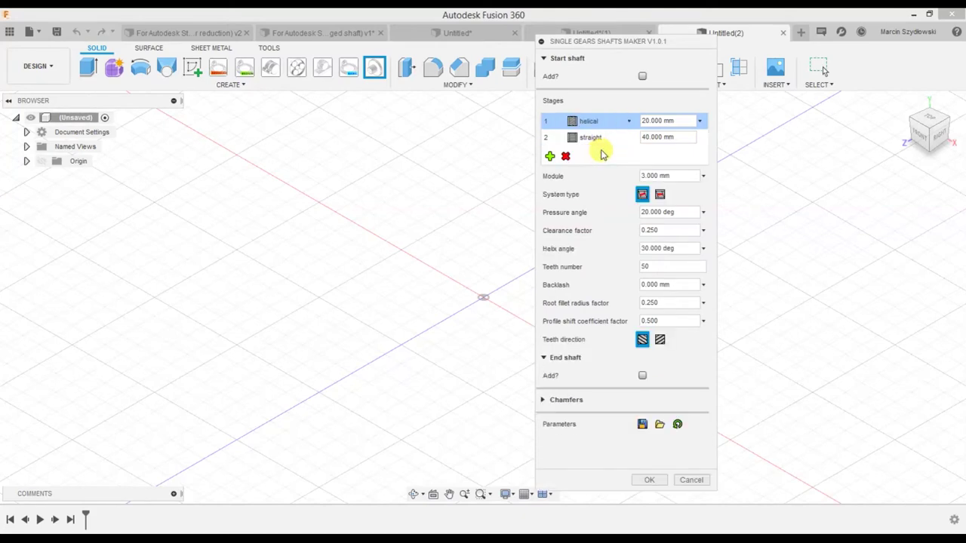
pyautogui.click(643, 196)
pyautogui.write('30')
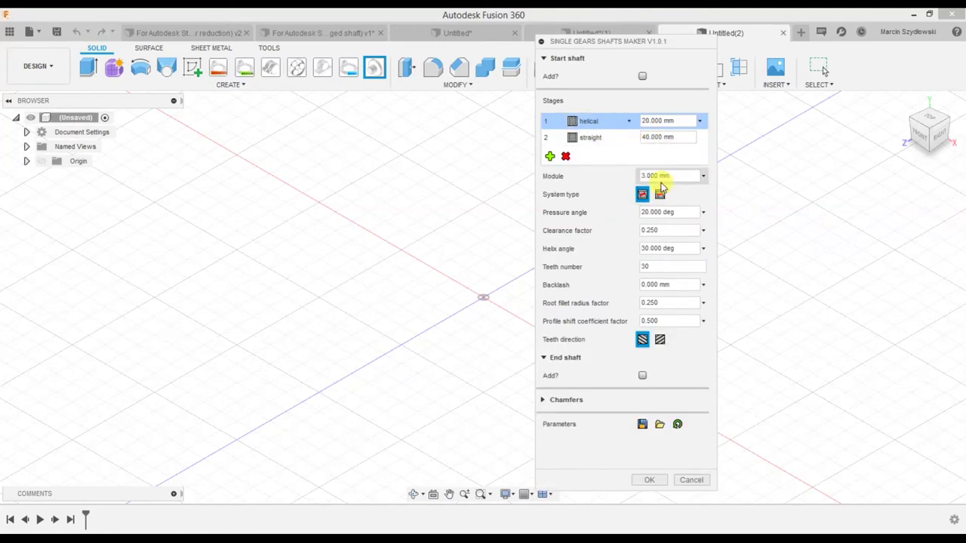
pyautogui.click(640, 175)
pyautogui.write('5.000')
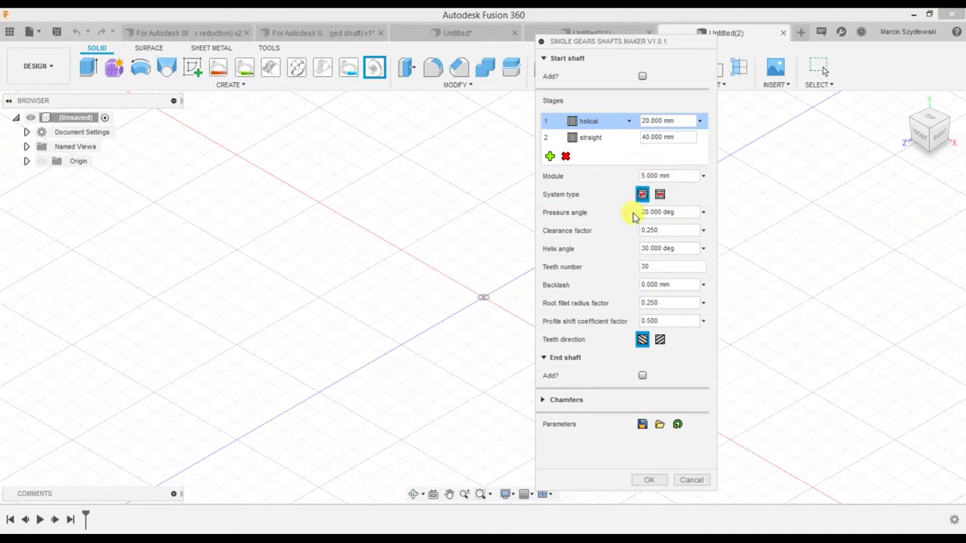
pyautogui.doubleClick(650, 266)
pyautogui.write('40')
# Step: Add a 100×180 mm end shaft to stage 1
pyautogui.click(642, 375)
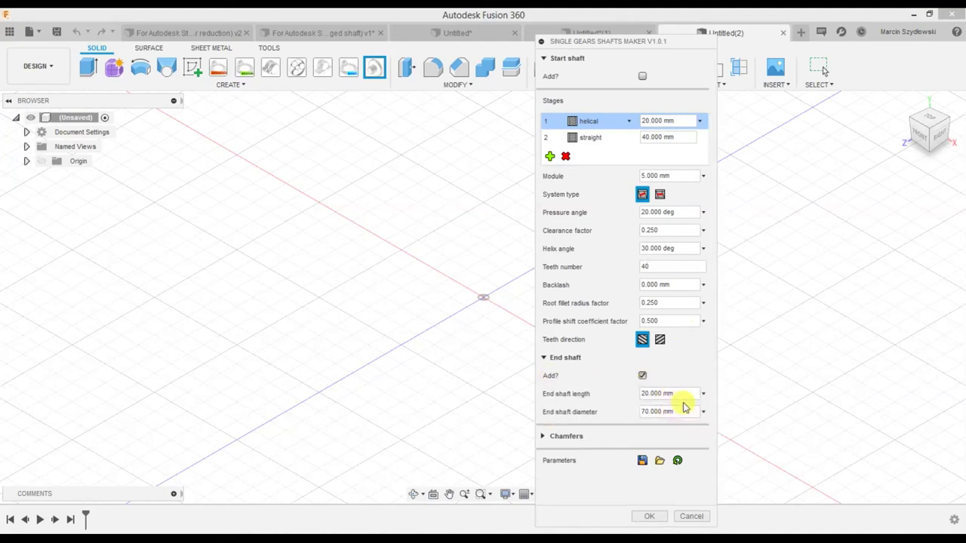
pyautogui.moveTo(683, 393); pyautogui.dragTo(634, 393)
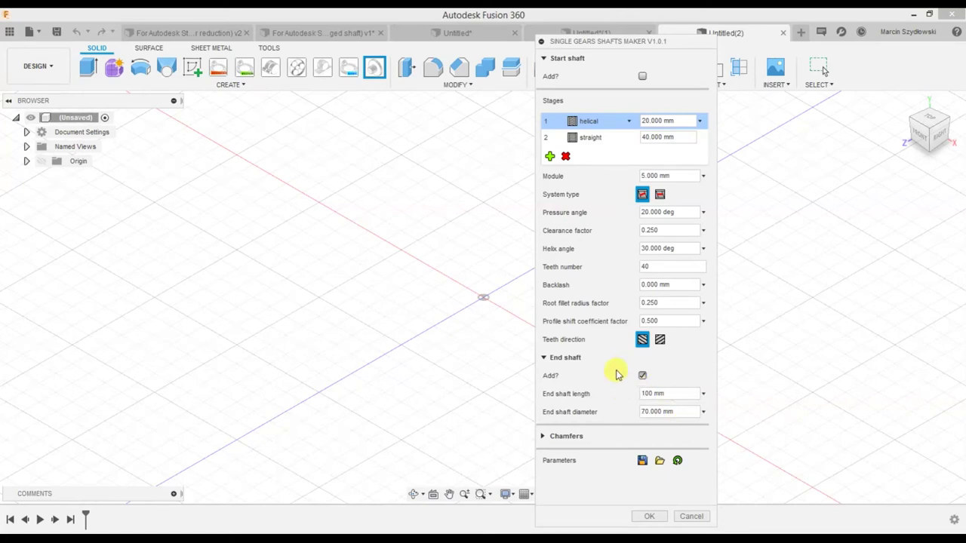
pyautogui.moveTo(682, 412); pyautogui.dragTo(613, 411)
pyautogui.click(623, 139)
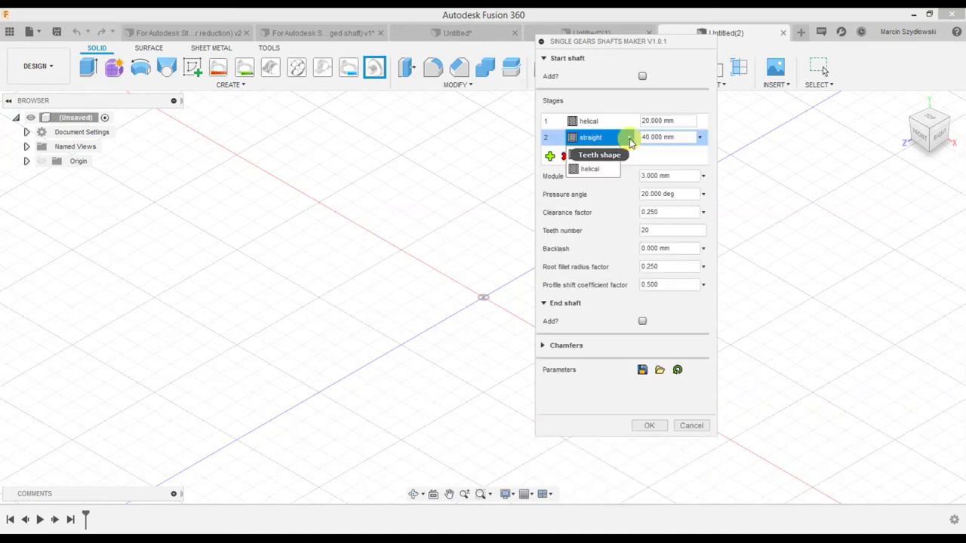
# Step: Make stage 2 helical with opposite teeth direction, 40 teeth and module 5 mm
pyautogui.click(600, 174)
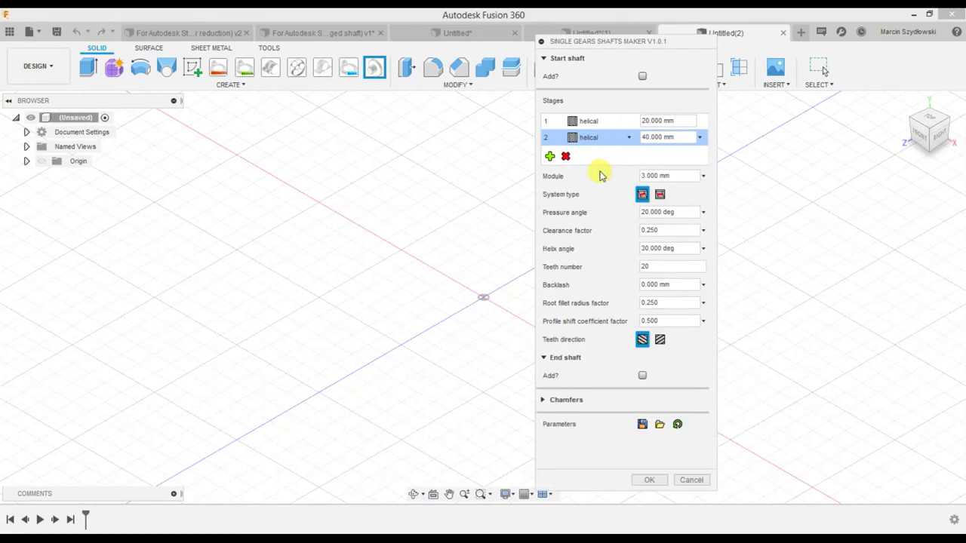
pyautogui.click(660, 342)
pyautogui.moveTo(667, 267); pyautogui.dragTo(640, 267)
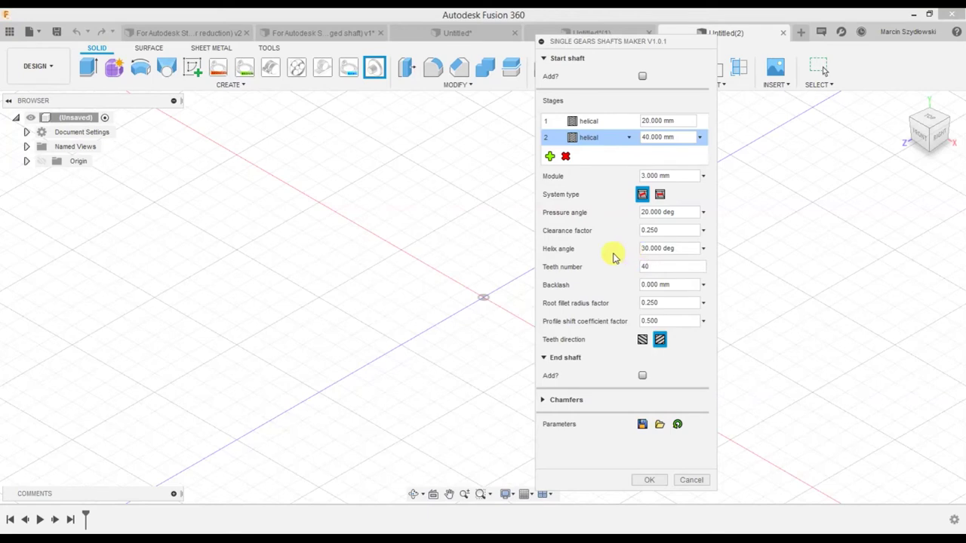
pyautogui.click(557, 123)
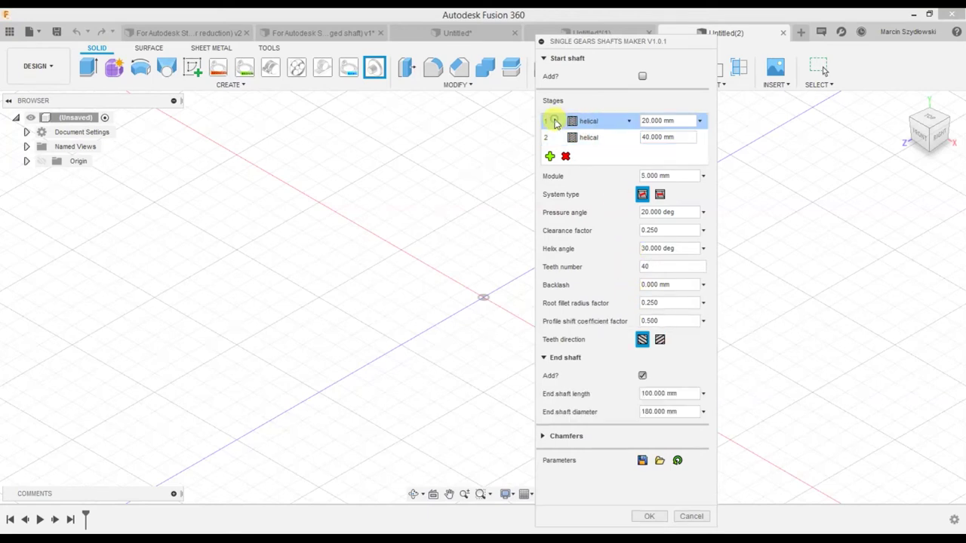
pyautogui.click(556, 138)
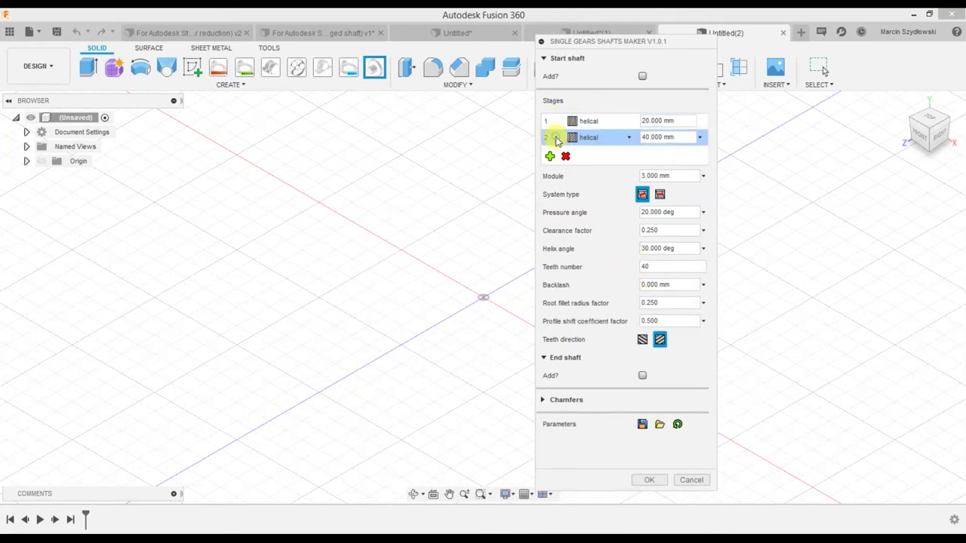
pyautogui.moveTo(669, 176); pyautogui.dragTo(640, 176)
pyautogui.write('5')
# Step: Set both stage lengths to 100 mm and generate the helical gear shaft
pyautogui.click(643, 121)
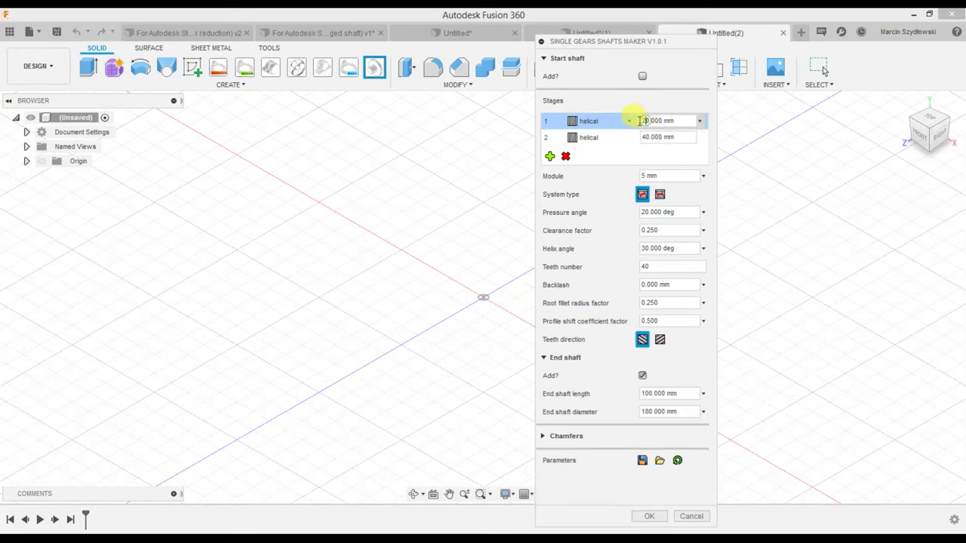
pyautogui.click(643, 120)
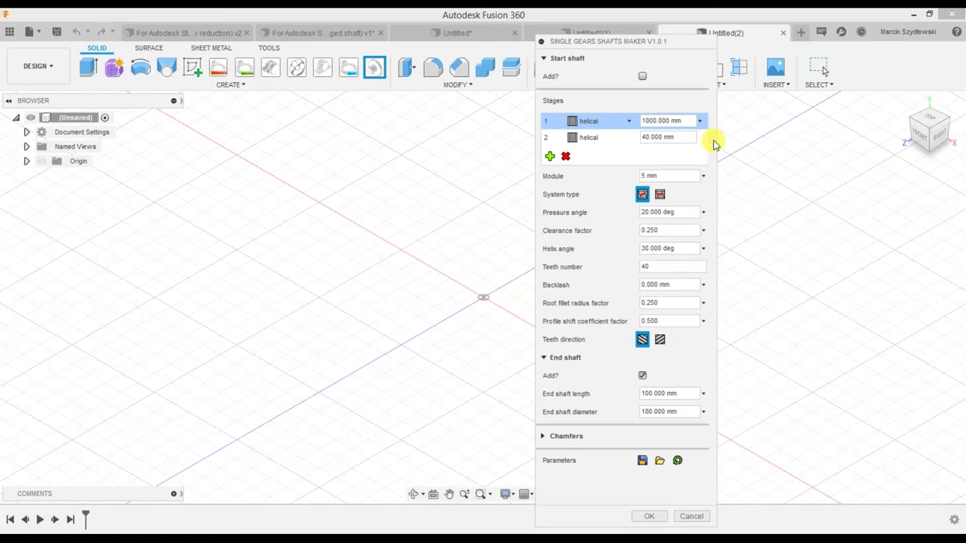
pyautogui.click(644, 137)
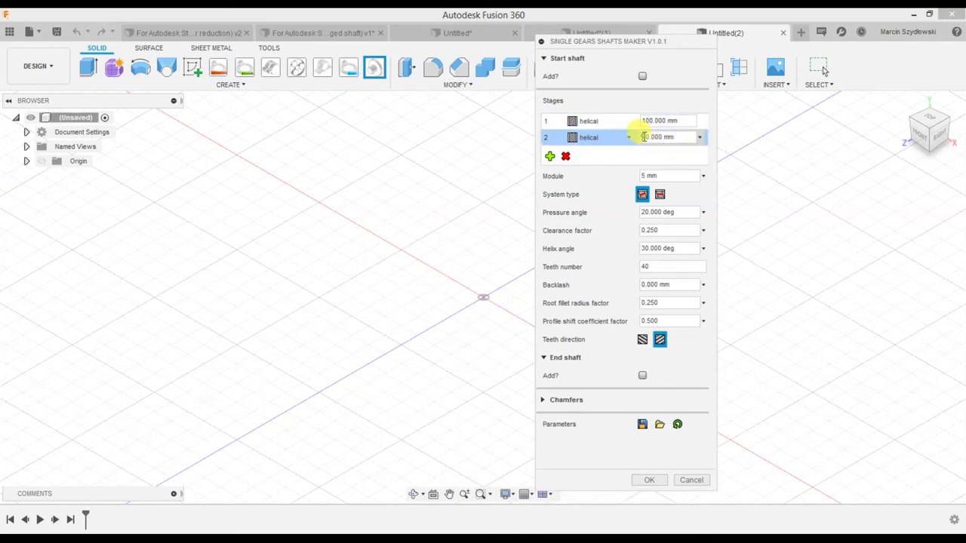
pyautogui.write('10')
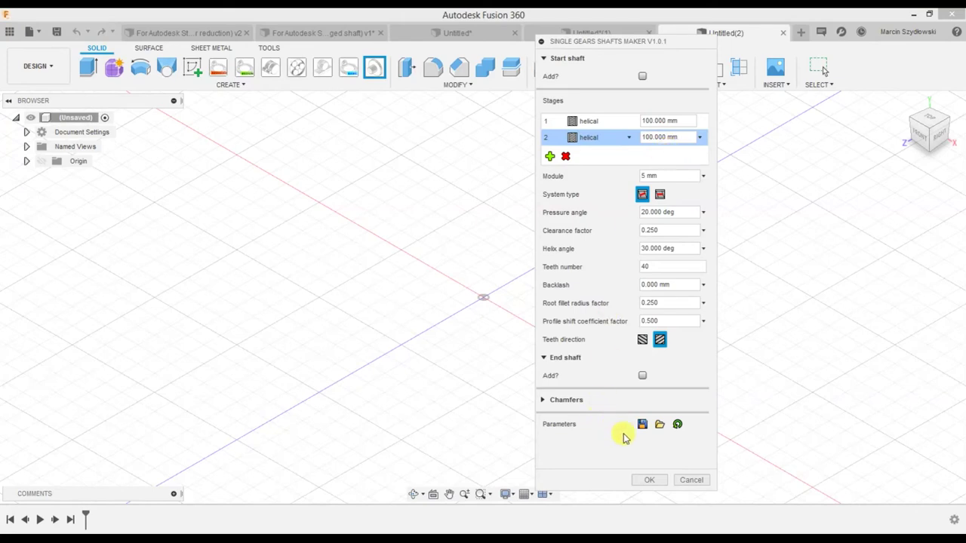
pyautogui.click(649, 479)
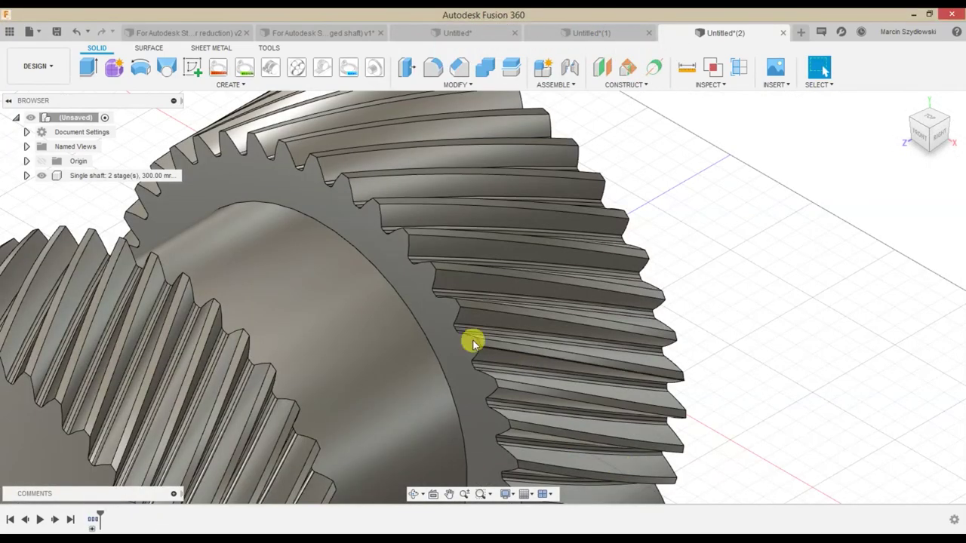
# Step: Review the gear shaft maker's stage 1 settings, toggling End shaft Add off and back on
pyautogui.scroll(-3, 461, 341)
pyautogui.scroll(-3, 461, 340)
pyautogui.moveTo(478, 345)
pyautogui.mouseDown(button='middle')
pyautogui.moveTo(480, 293)
pyautogui.moveTo(556, 302)
pyautogui.moveTo(511, 319)
pyautogui.moveTo(483, 319)
pyautogui.moveTo(539, 295)
pyautogui.moveTo(593, 291)
pyautogui.mouseUp(button='middle')
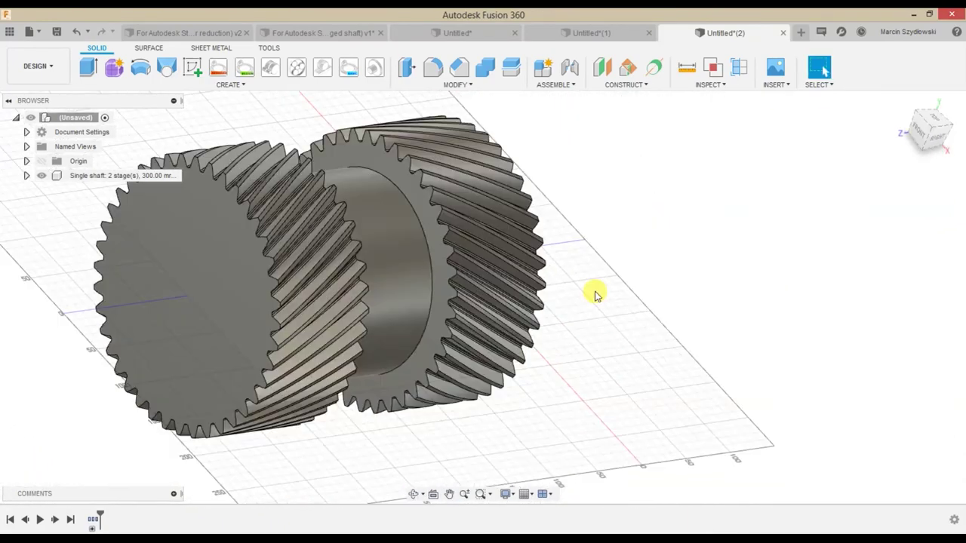
pyautogui.click(374, 68)
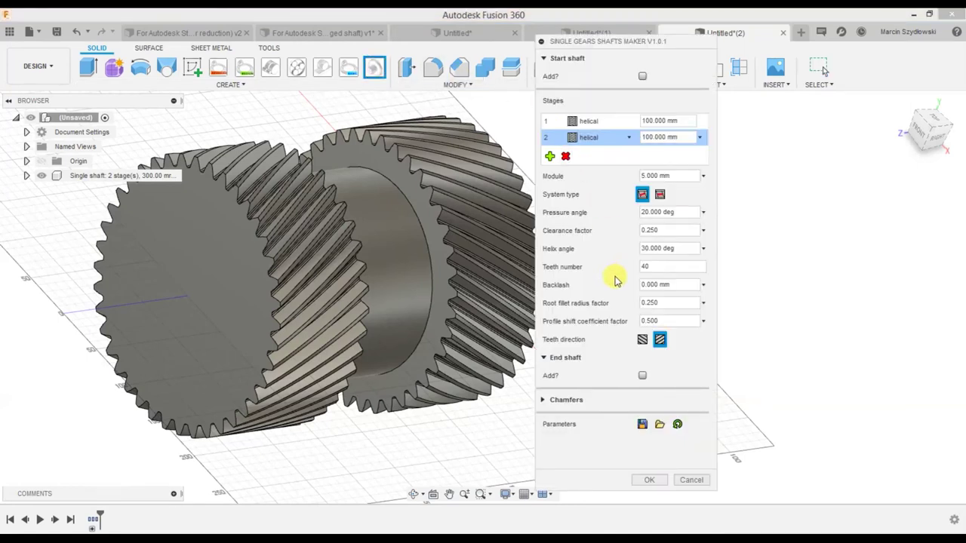
pyautogui.click(552, 123)
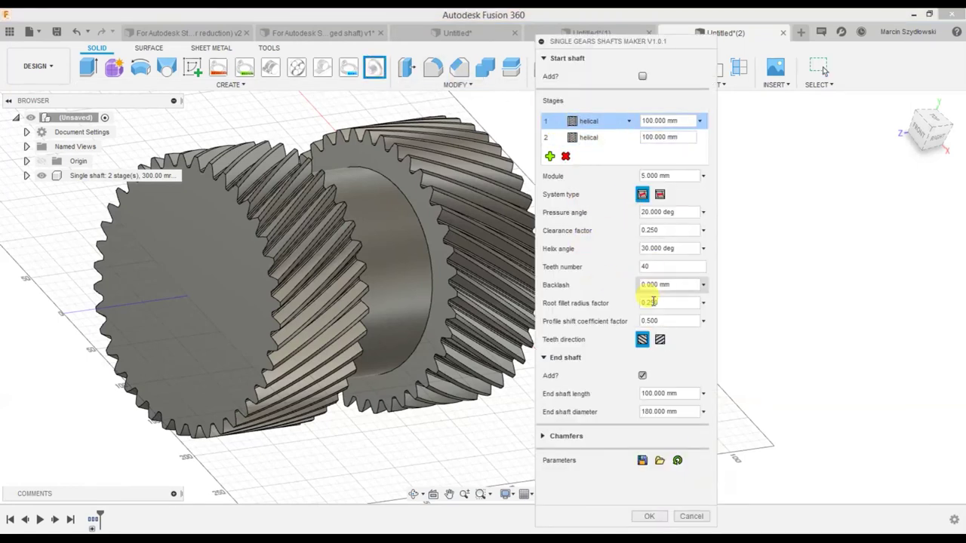
pyautogui.click(643, 377)
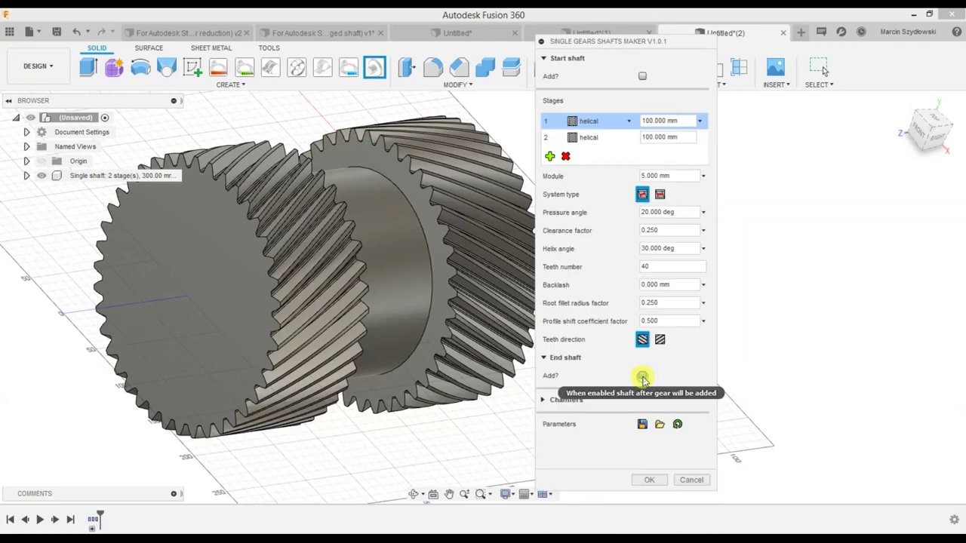
pyautogui.click(642, 377)
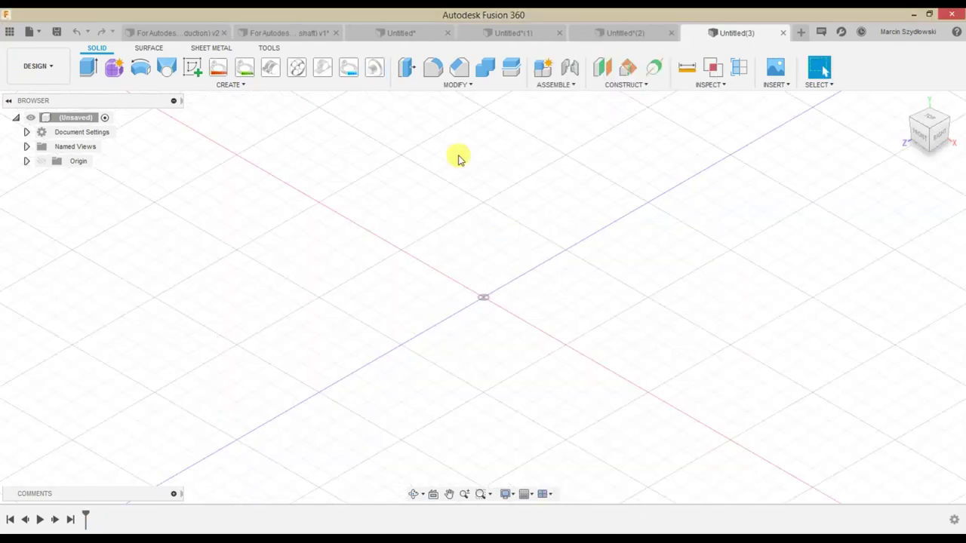
# Step: Load the t2.json parameters into the gear shaft maker and generate the helical shaft
pyautogui.click(377, 68)
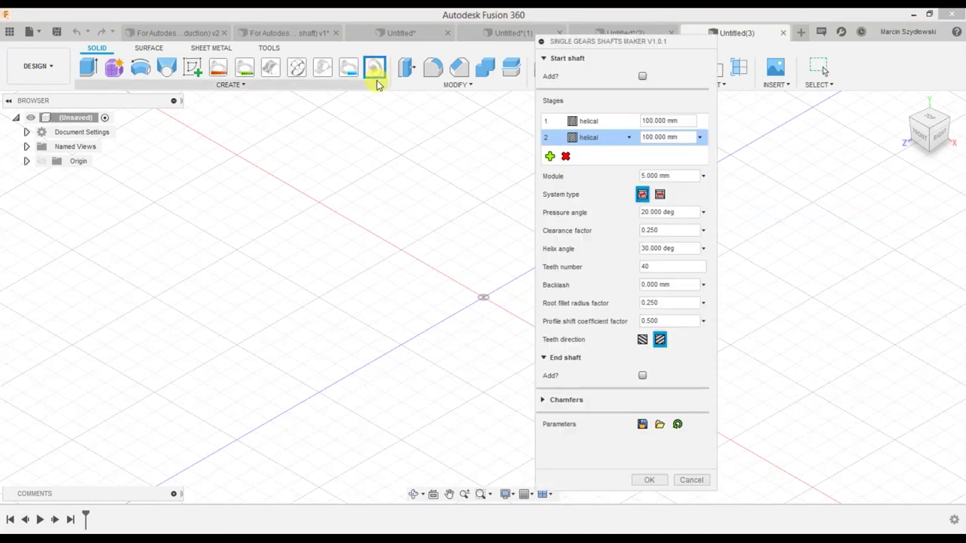
pyautogui.click(660, 425)
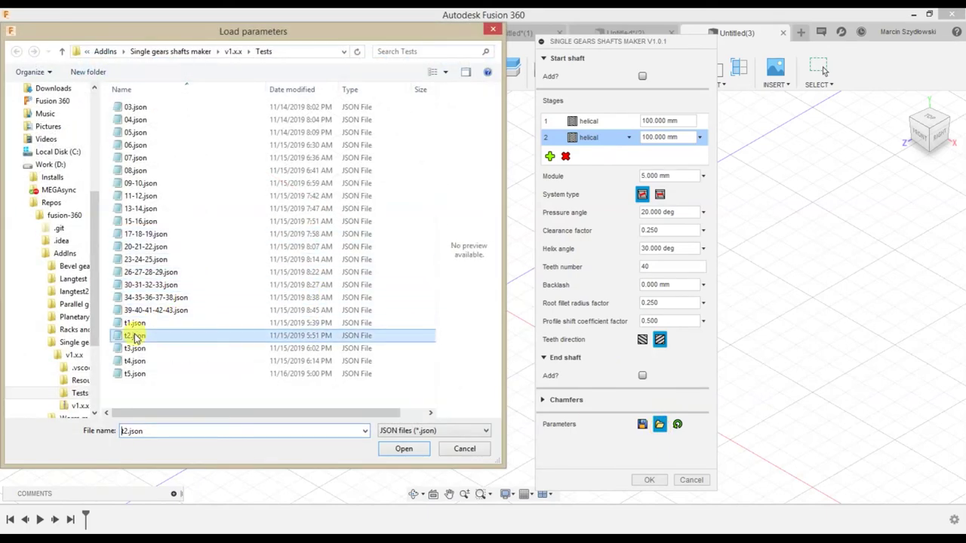
pyautogui.doubleClick(134, 335)
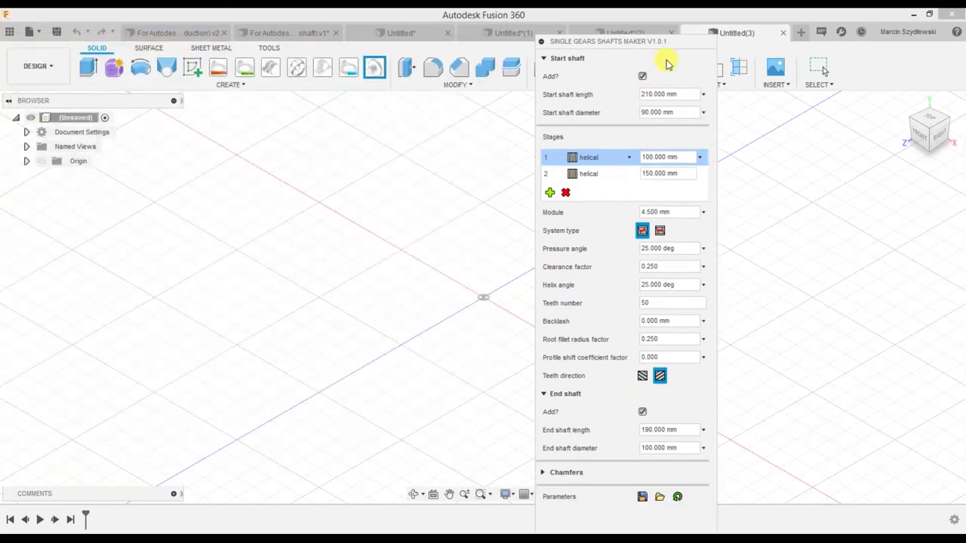
pyautogui.moveTo(674, 48); pyautogui.dragTo(696, 34)
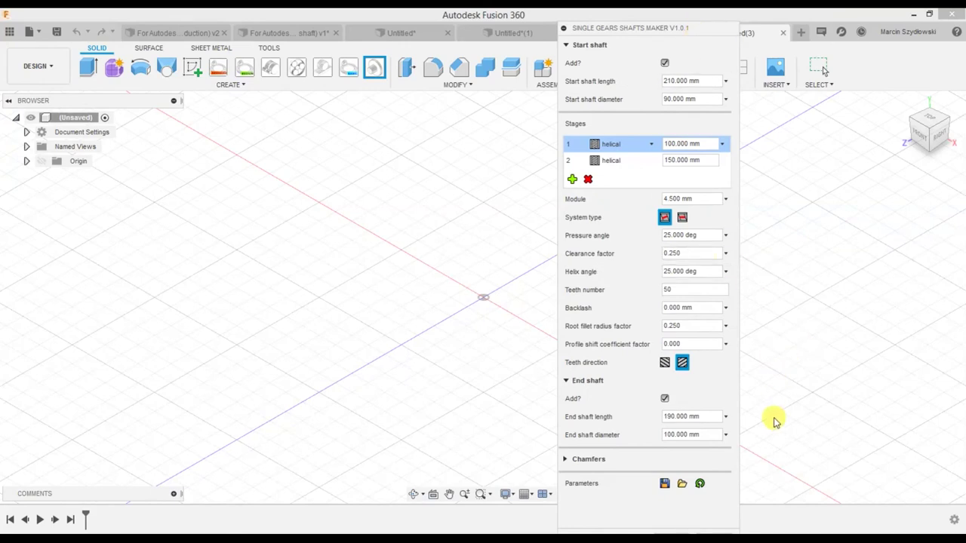
pyautogui.moveTo(708, 28); pyautogui.dragTo(711, 18)
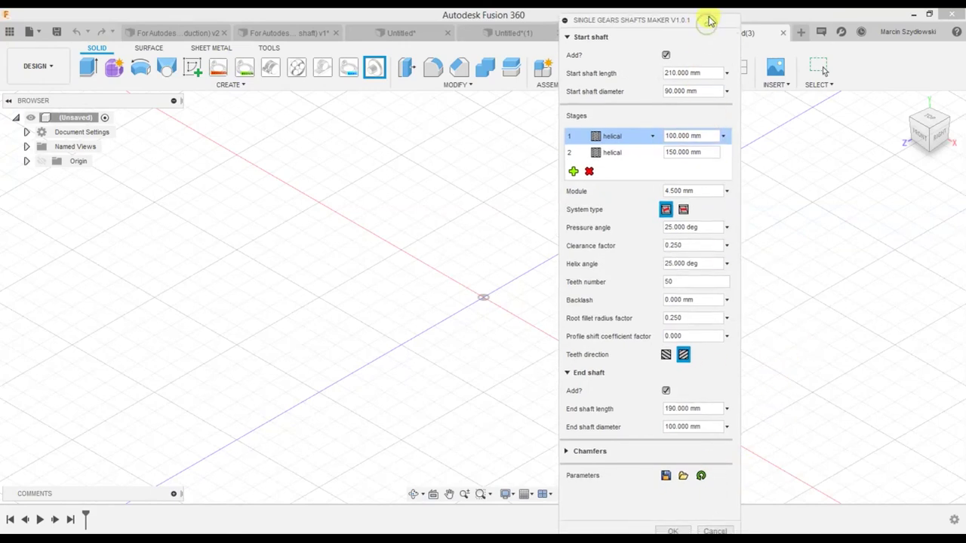
pyautogui.click(674, 530)
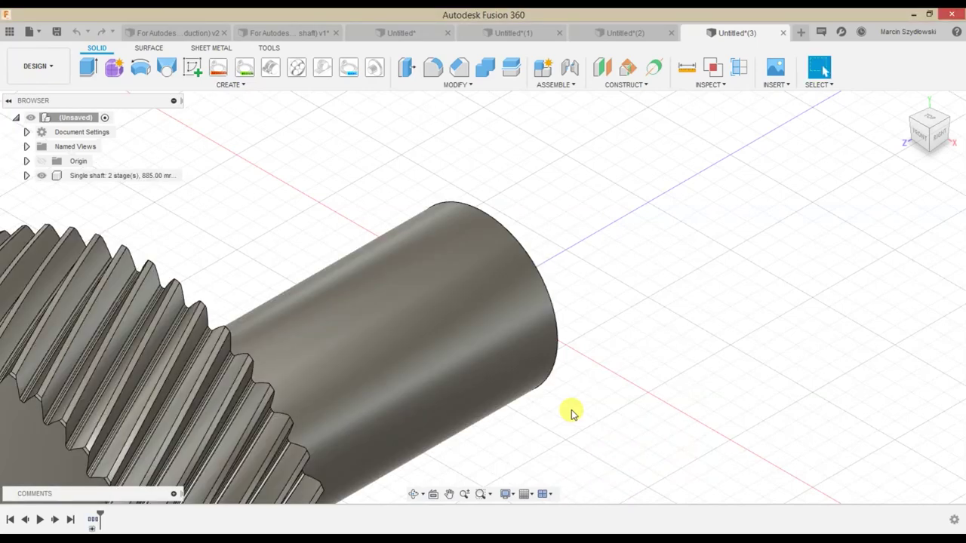
# Step: Zoom out and centre the whole new shaft, then begin a Press Pull on it
pyautogui.scroll(-3, 551, 302)
pyautogui.scroll(-2, 551, 301)
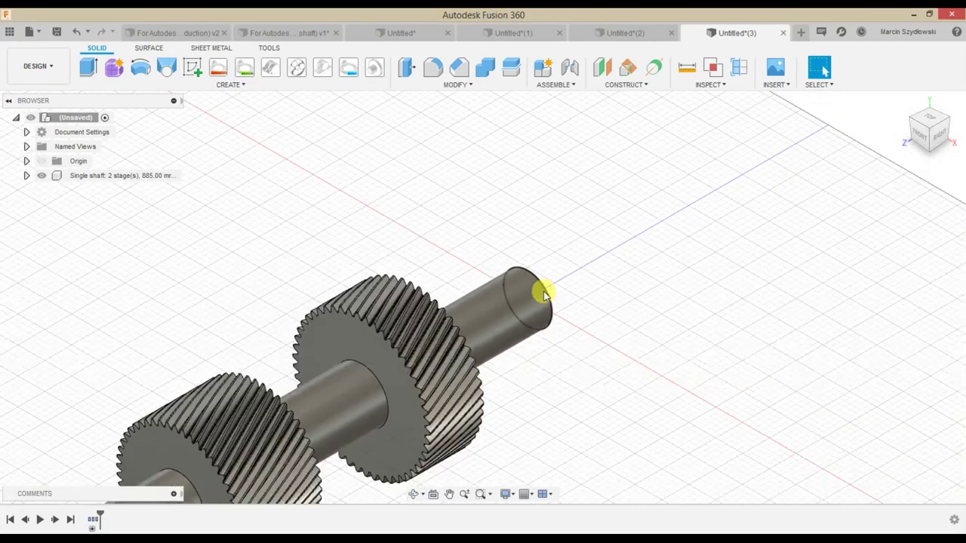
pyautogui.scroll(-3, 545, 293)
pyautogui.scroll(-2, 551, 310)
pyautogui.moveTo(565, 335)
pyautogui.mouseDown(button='middle')
pyautogui.moveTo(530, 288)
pyautogui.moveTo(539, 278)
pyautogui.mouseUp(button='middle')
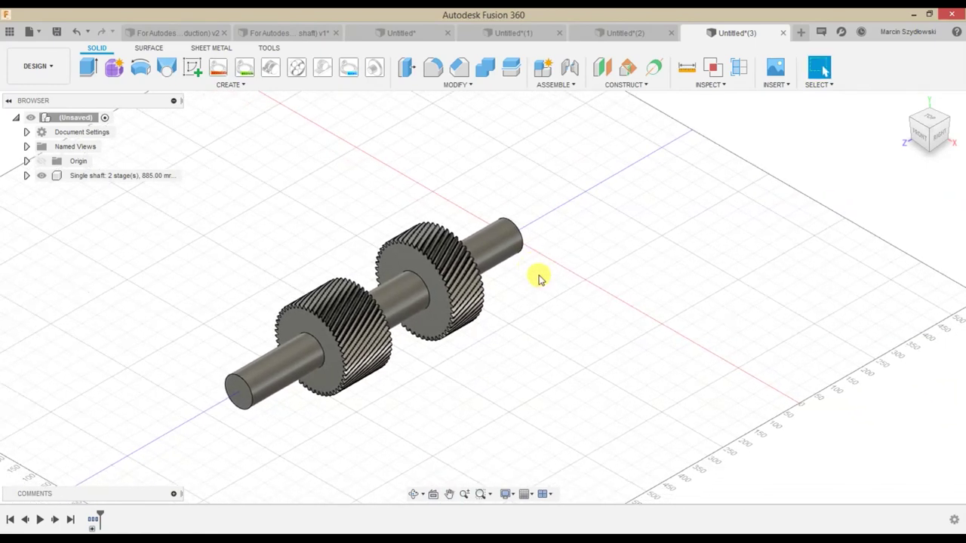
pyautogui.click(407, 70)
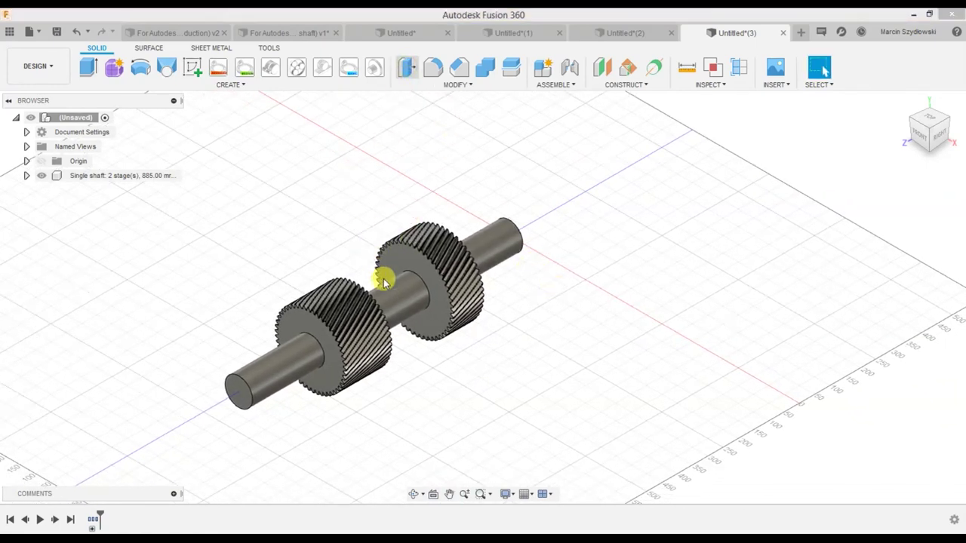
# Step: Offset the middle shaft face between the gears by 20 mm
pyautogui.click(389, 294)
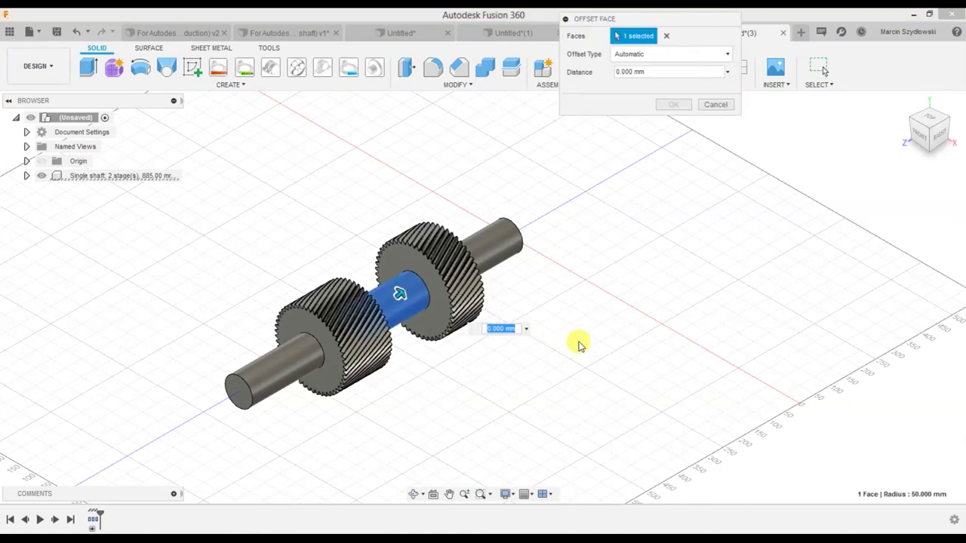
pyautogui.press('Return')
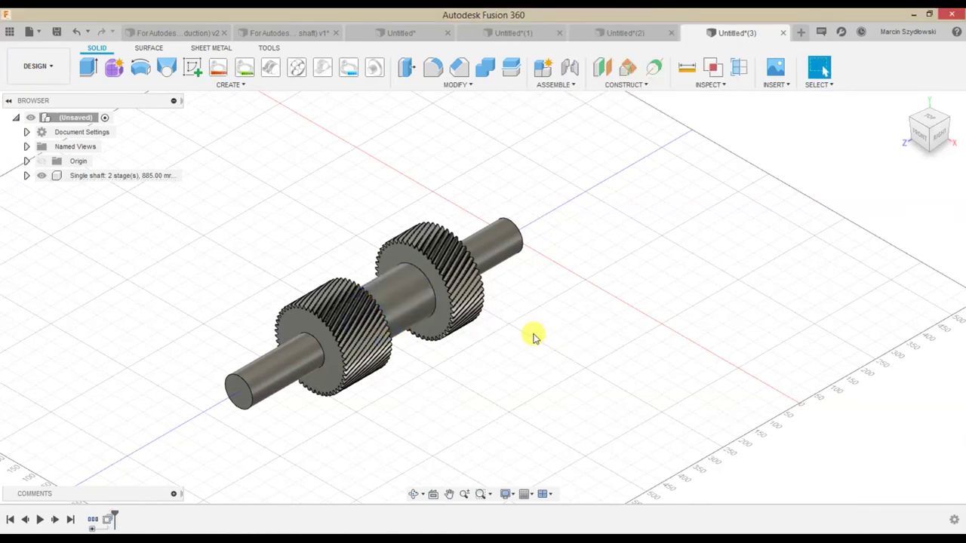
pyautogui.moveTo(532, 304); pyautogui.dragTo(507, 315, button='middle')
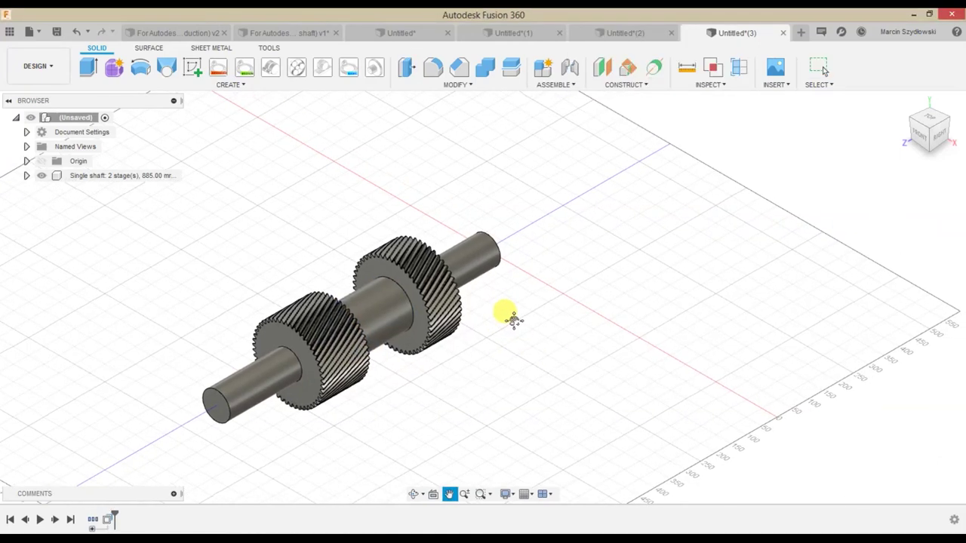
# Step: Fillet the four gear-to-shaft edges with a 20 mm radius
pyautogui.click(435, 68)
pyautogui.click(400, 298)
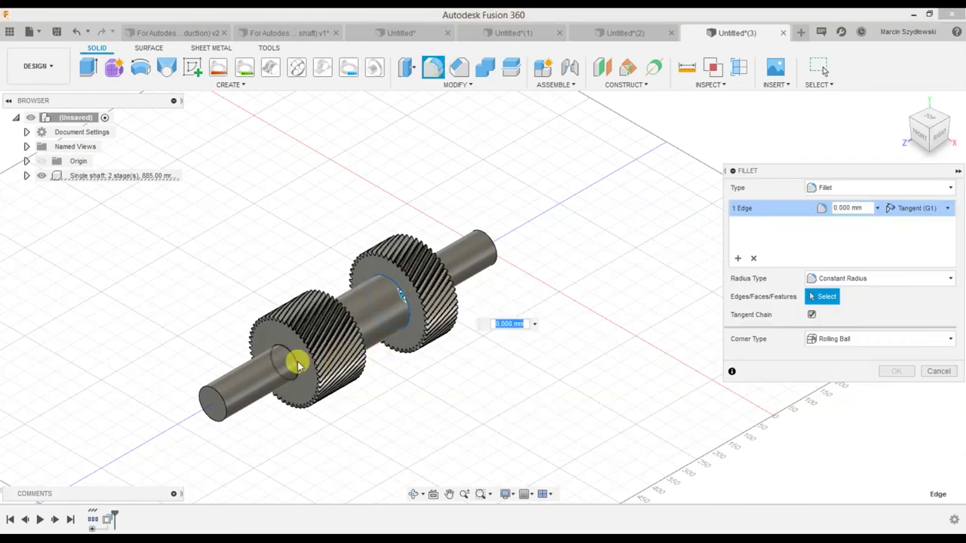
pyautogui.click(341, 345)
pyautogui.moveTo(340, 345)
pyautogui.keyDown('shift'); pyautogui.mouseDown(button='middle')
pyautogui.moveTo(427, 304)
pyautogui.moveTo(444, 331)
pyautogui.mouseUp(button='middle'); pyautogui.keyUp('shift')
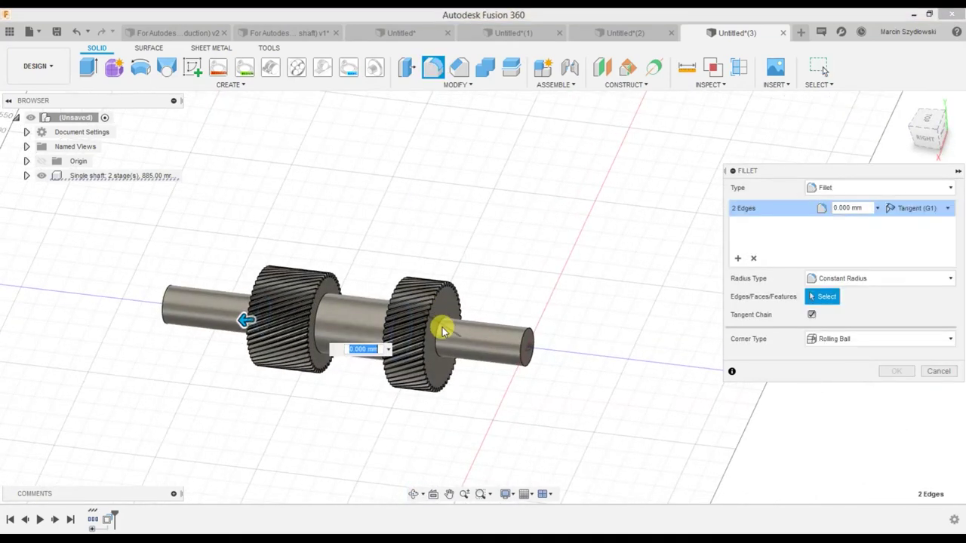
pyautogui.click(441, 326)
pyautogui.click(323, 307)
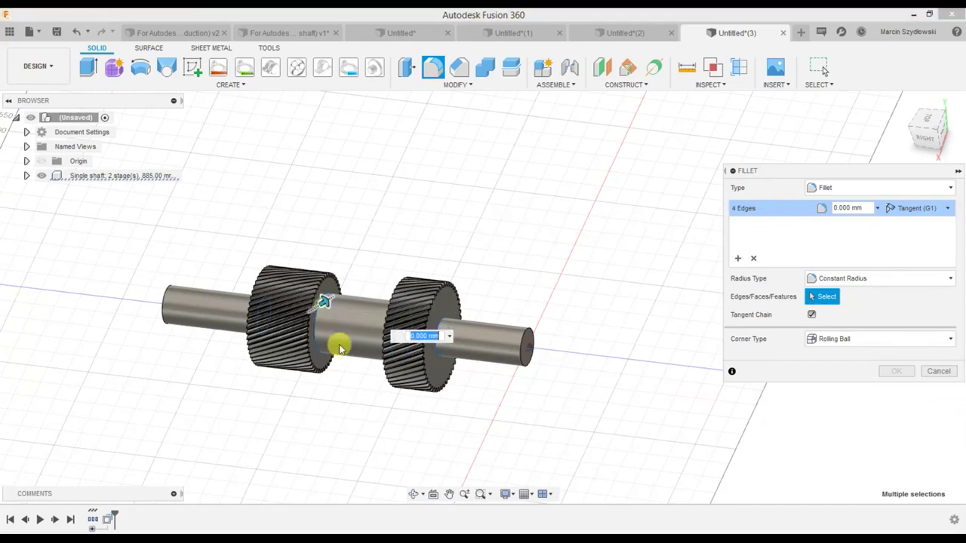
pyautogui.write('20')
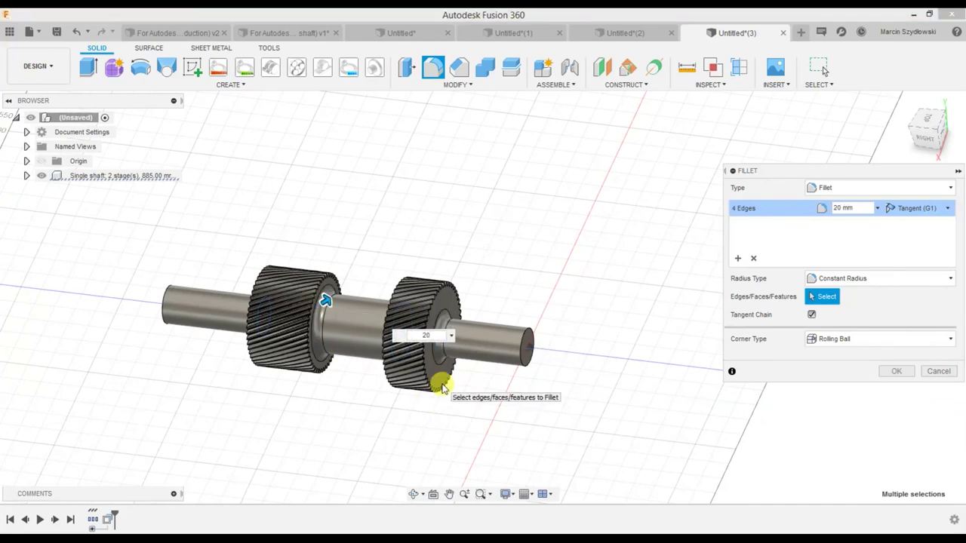
pyautogui.moveTo(339, 435)
pyautogui.keyDown('shift'); pyautogui.mouseDown(button='middle')
pyautogui.moveTo(397, 414)
pyautogui.moveTo(394, 405)
pyautogui.mouseUp(button='middle'); pyautogui.keyUp('shift')
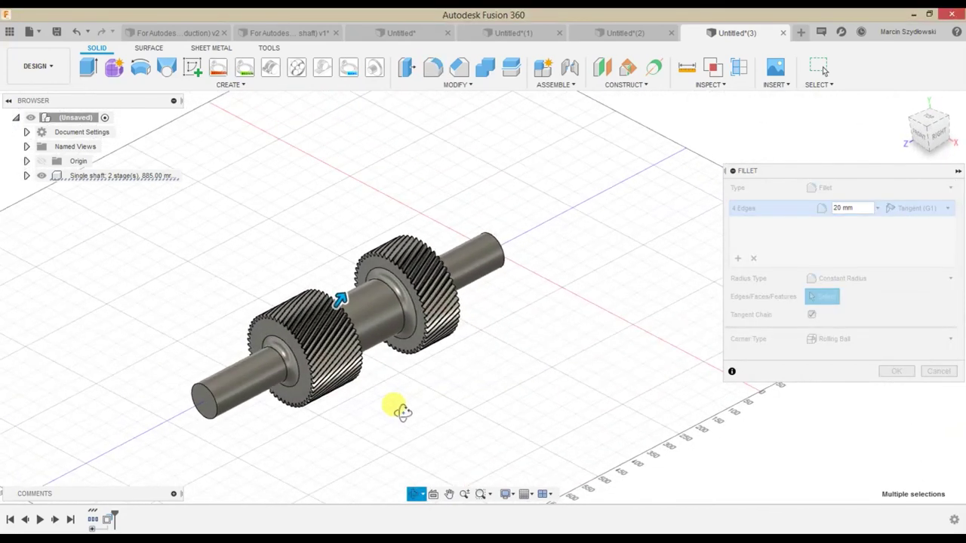
# Step: Chamfer the edges of both shaft ends by 4 mm
pyautogui.click(459, 68)
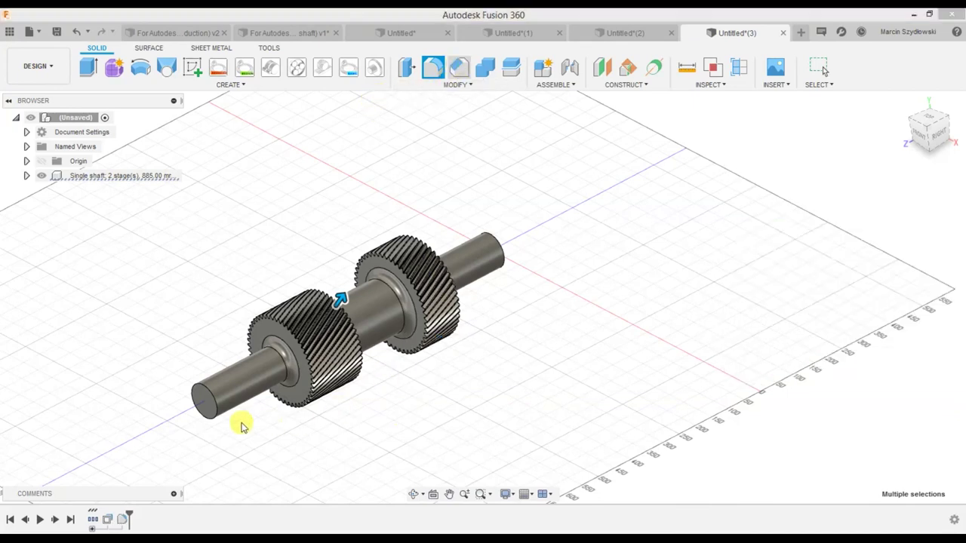
pyautogui.click(205, 397)
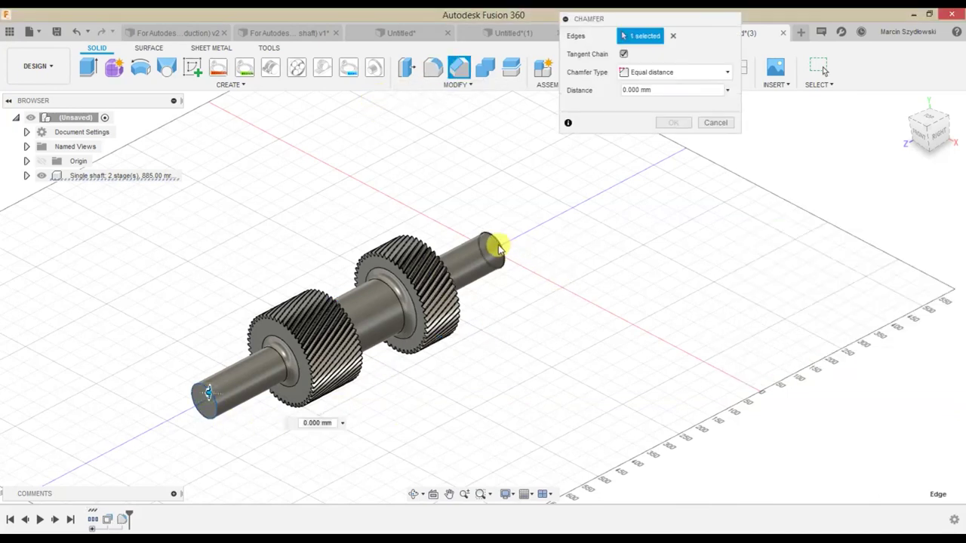
pyautogui.click(515, 255)
pyautogui.write('4')
pyautogui.press('Return')
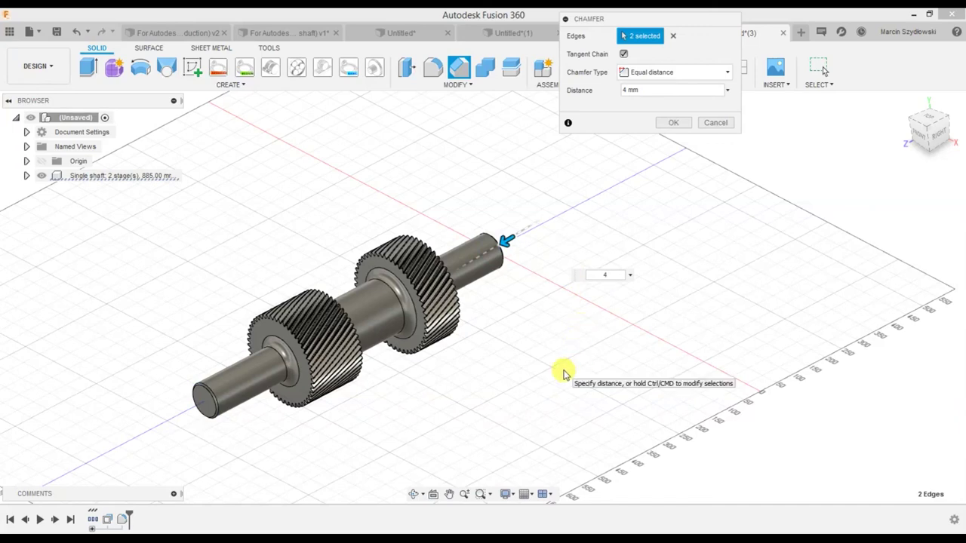
pyautogui.press('Return')
pyautogui.moveTo(600, 337)
pyautogui.keyDown('shift'); pyautogui.mouseDown(button='middle')
pyautogui.moveTo(504, 334)
pyautogui.moveTo(578, 324)
pyautogui.mouseUp(button='middle'); pyautogui.keyUp('shift')
# Step: Orbit and zoom around the finished shaft to inspect its fillets and chamfers
pyautogui.scroll(3, 379, 380)
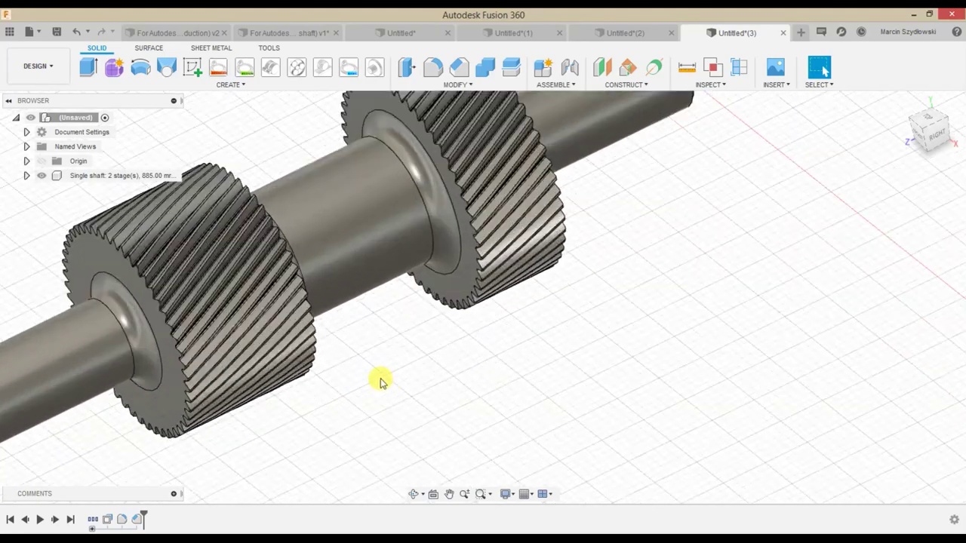
pyautogui.scroll(2, 388, 379)
pyautogui.moveTo(389, 379)
pyautogui.keyDown('shift'); pyautogui.mouseDown(button='middle')
pyautogui.moveTo(370, 367)
pyautogui.moveTo(370, 378)
pyautogui.mouseUp(button='middle'); pyautogui.keyUp('shift')
pyautogui.scroll(2, 471, 209)
pyautogui.scroll(2, 452, 259)
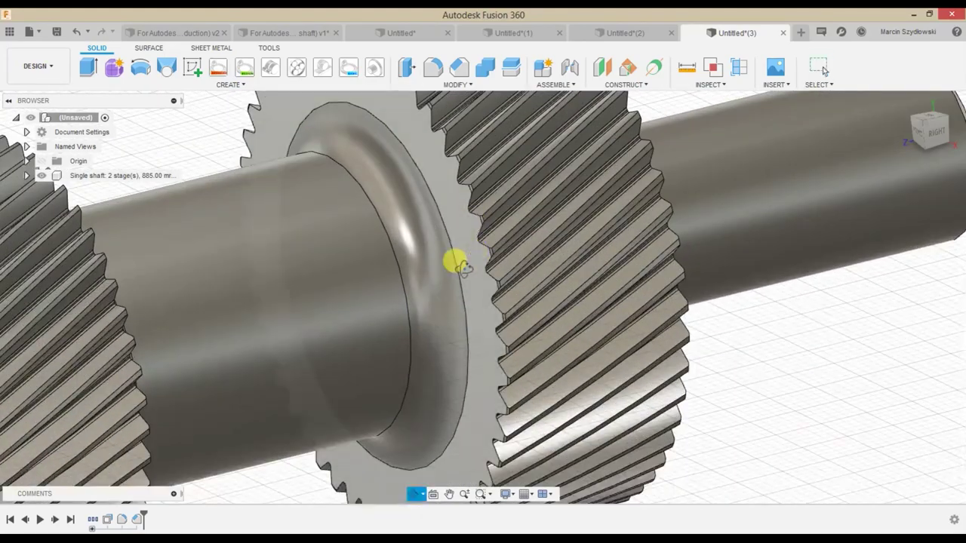
pyautogui.scroll(2, 457, 264)
pyautogui.scroll(-2, 456, 264)
pyautogui.scroll(-2, 431, 265)
pyautogui.scroll(-2, 423, 265)
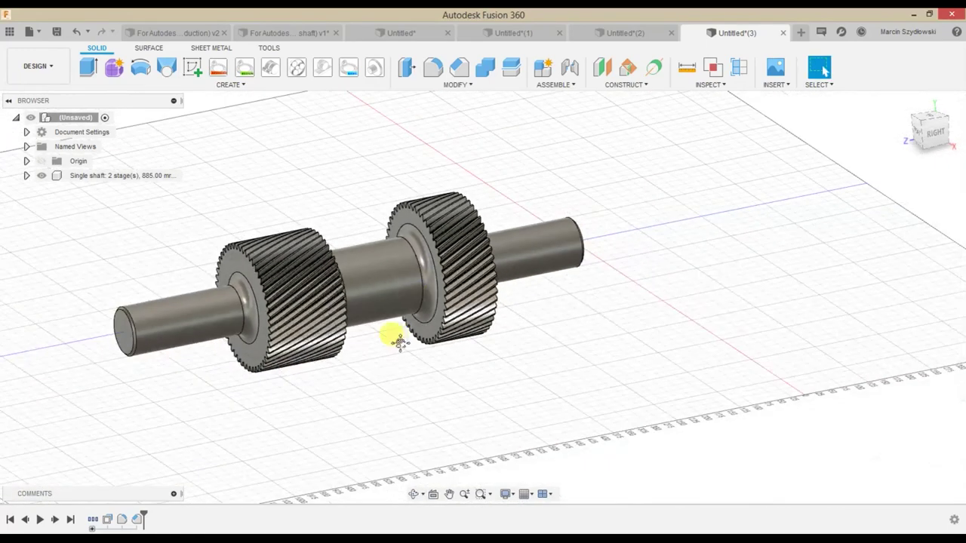
# Step: Switch to Untitled(2), then to the two-stage spur gear reduction sample design
pyautogui.keyDown('shift'); pyautogui.moveTo(394, 334); pyautogui.dragTo(455, 380, button='middle'); pyautogui.keyUp('shift')
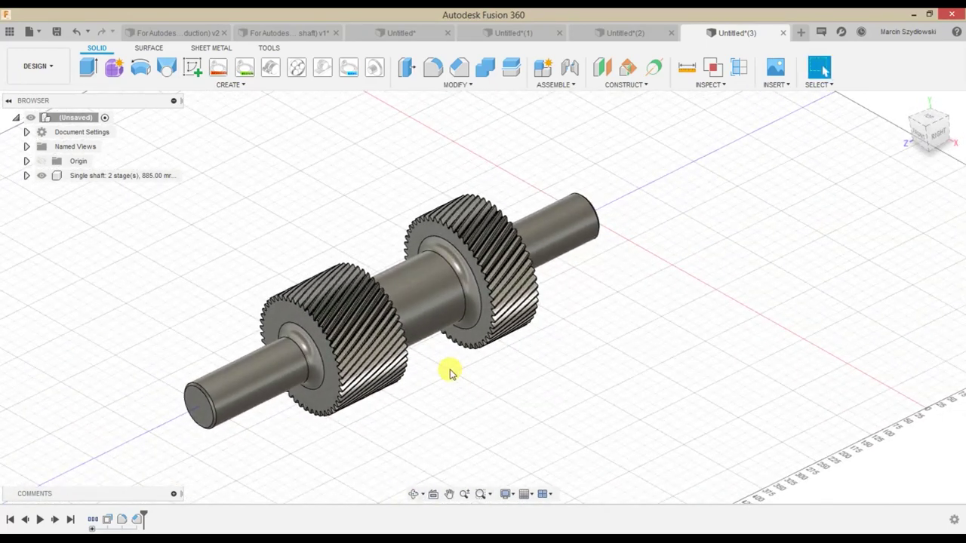
pyautogui.moveTo(502, 317)
pyautogui.keyDown('shift'); pyautogui.mouseDown(button='middle')
pyautogui.moveTo(481, 309)
pyautogui.moveTo(505, 309)
pyautogui.mouseUp(button='middle'); pyautogui.keyUp('shift')
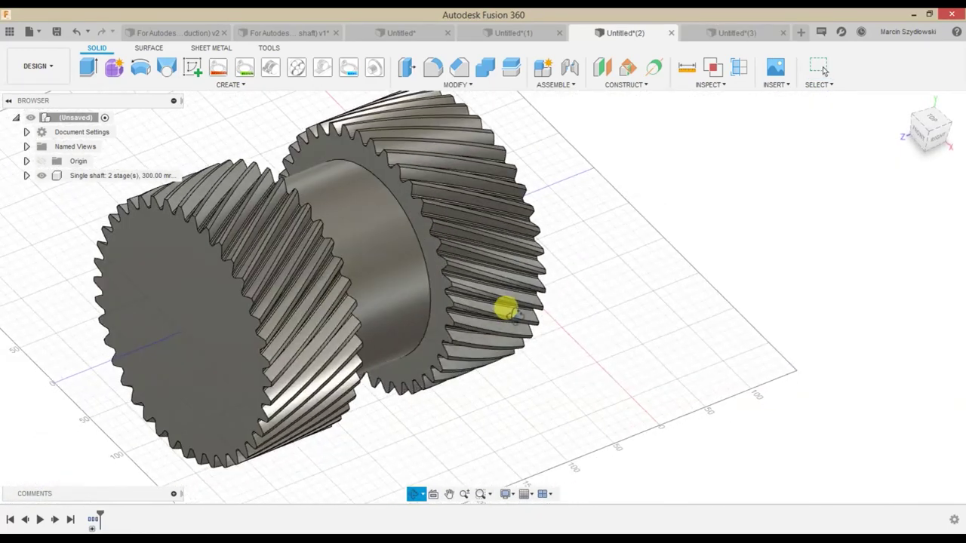
pyautogui.click(181, 33)
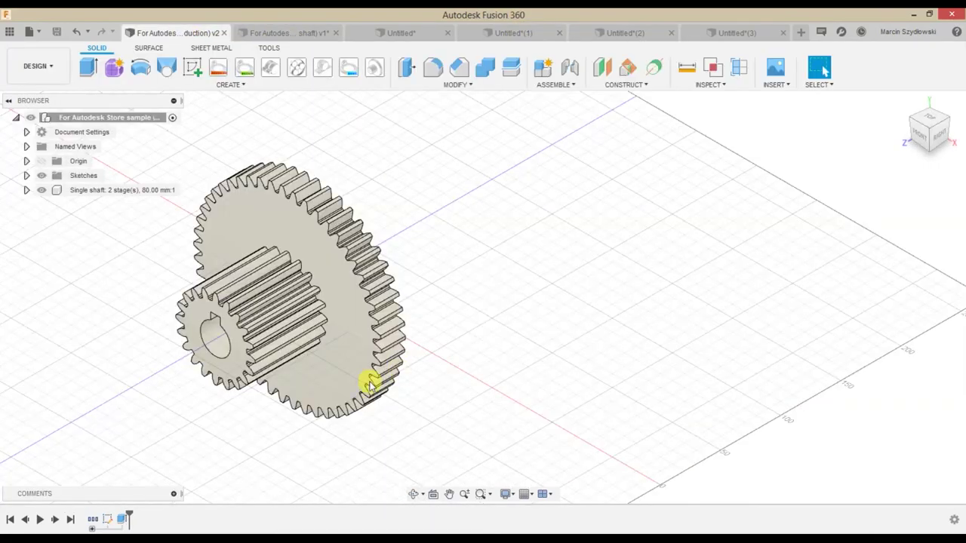